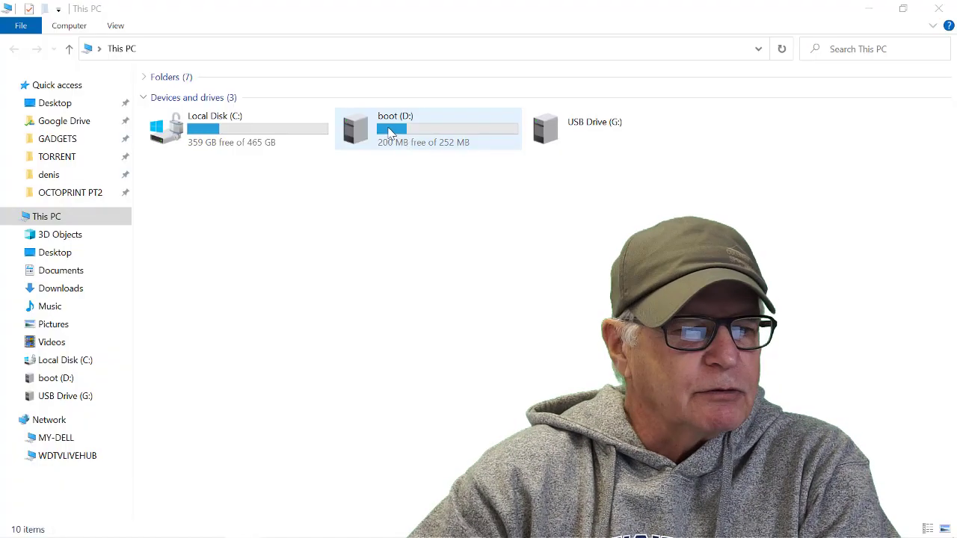
- Open octopi-wpa-supplicant.txt from the boot (D:) drive for editing and maximize its window
double_click(394, 129)
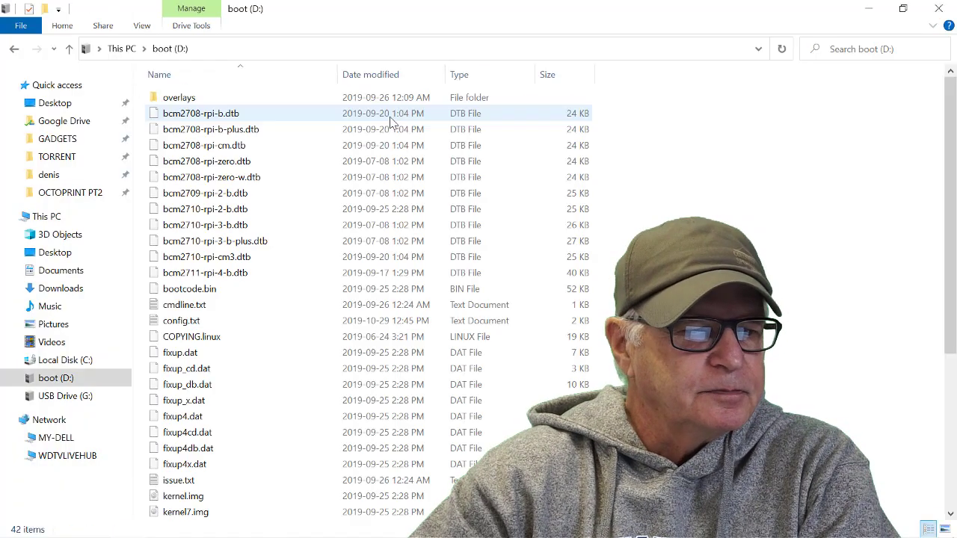
scroll(367, 284, "down", 3)
scroll(366, 292, "down", 2)
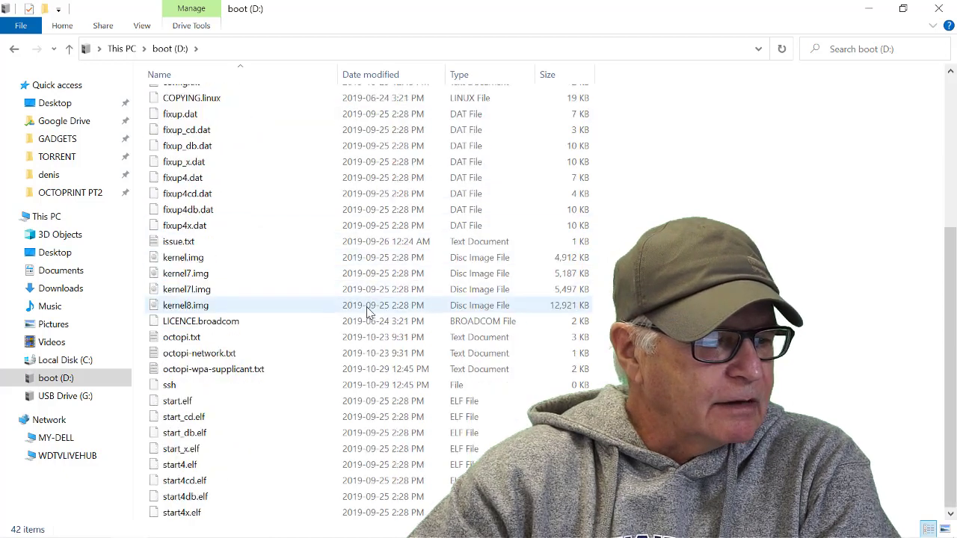
left_click(277, 371)
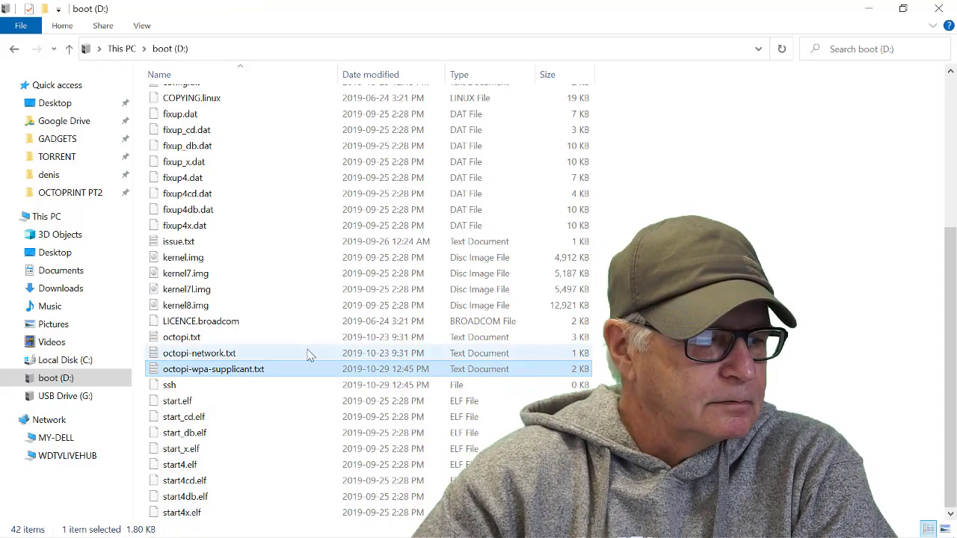
double_click(292, 374)
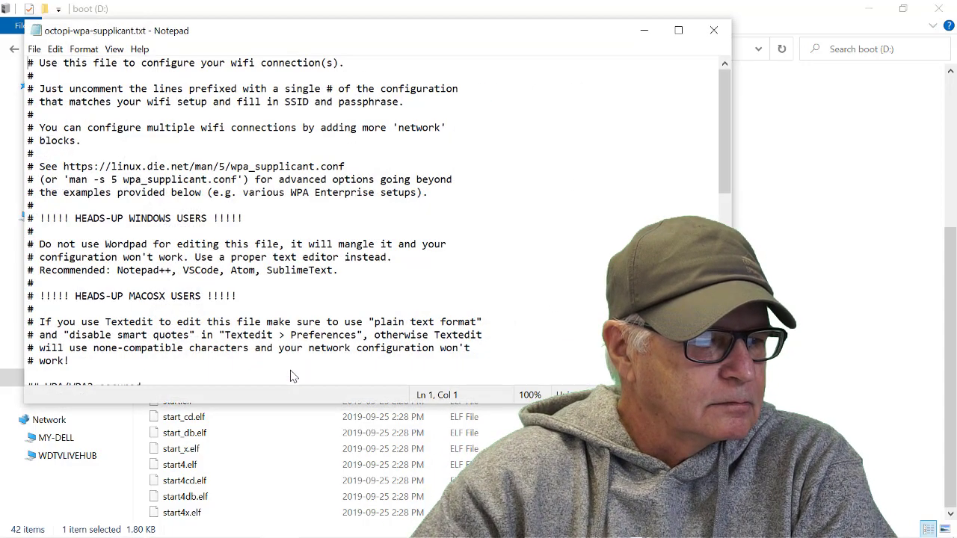
left_click(678, 31)
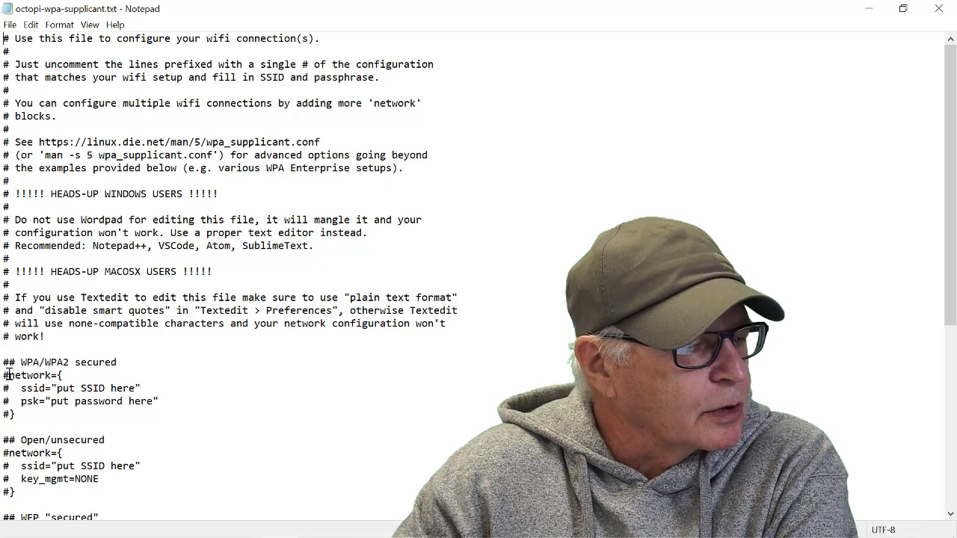
- Uncomment the four lines of the WPA/WPA2 secured network block, including its closing brace
left_click(7, 375)
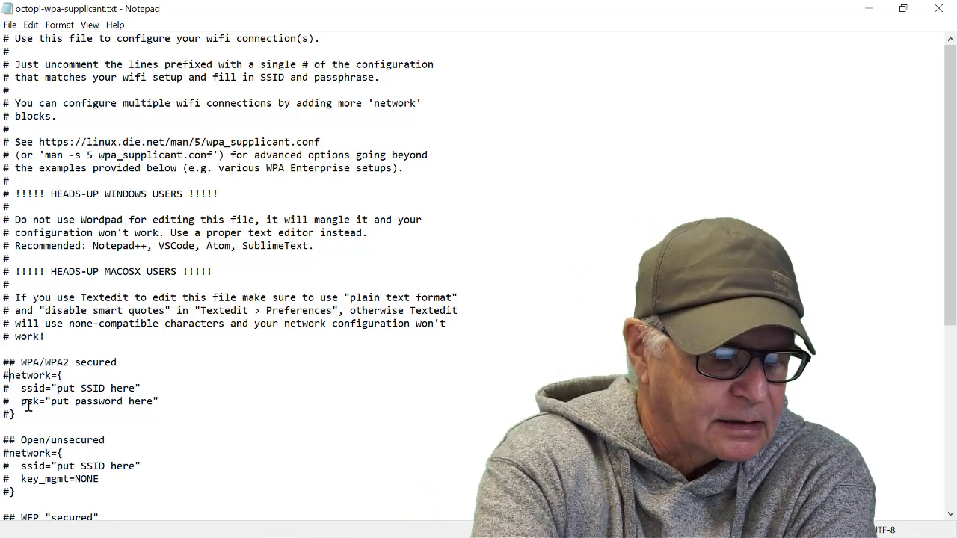
key("BackSpace")
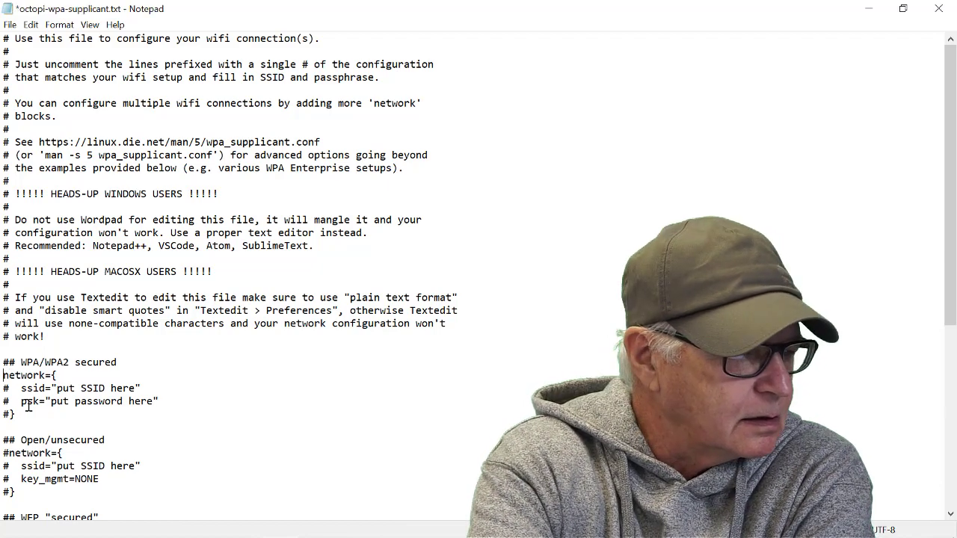
key("Down")
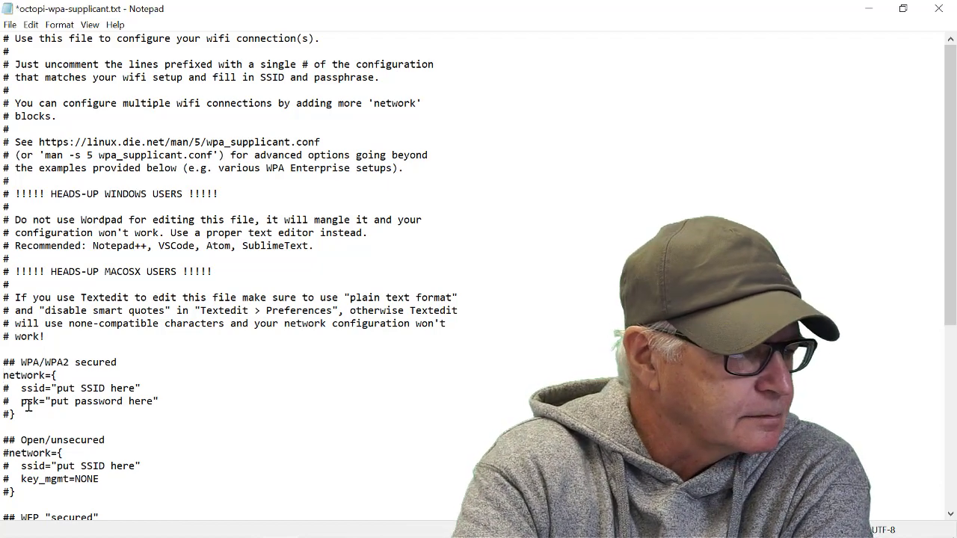
key("BackSpace")
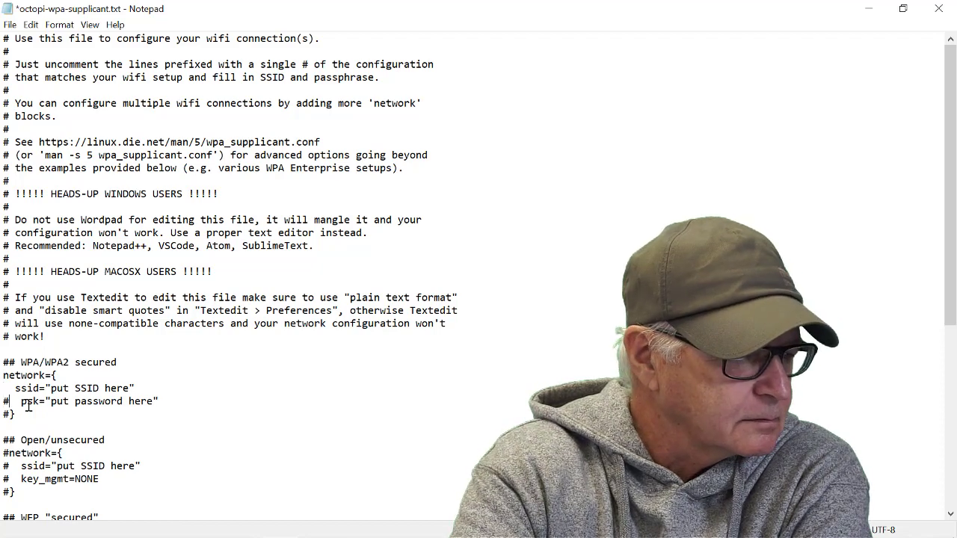
key("BackSpace")
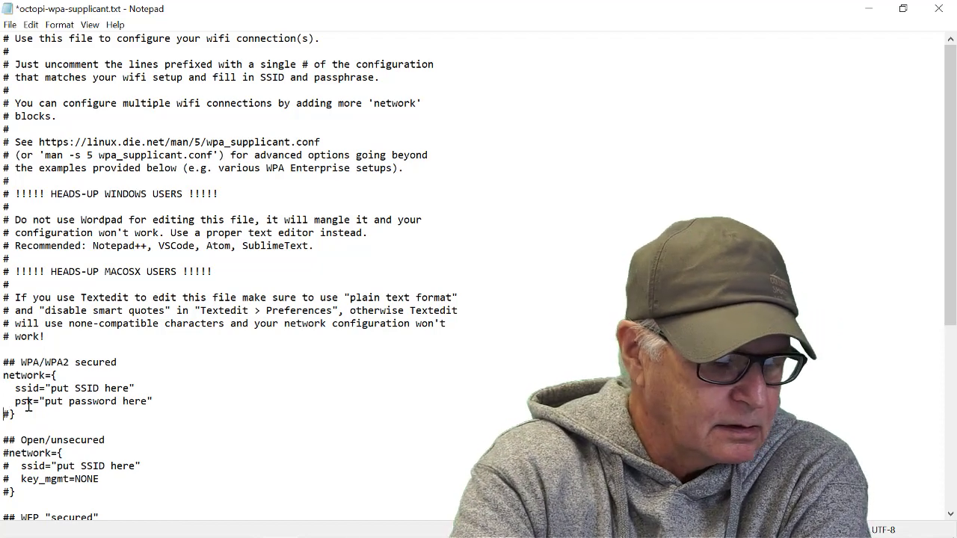
key("Delete")
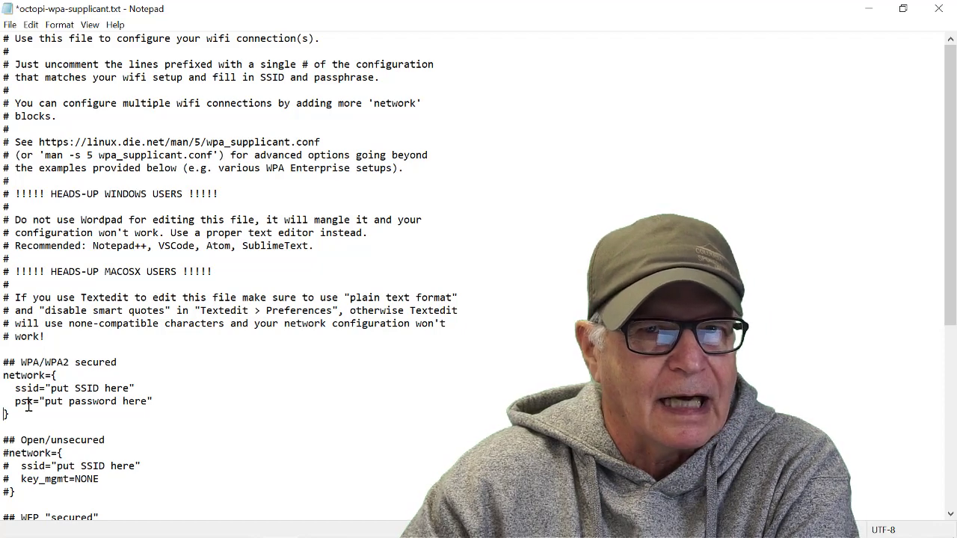
- Examine the SSID and password placeholders in the WPA/WPA2 secured block
left_click_drag(51, 388, 130, 389)
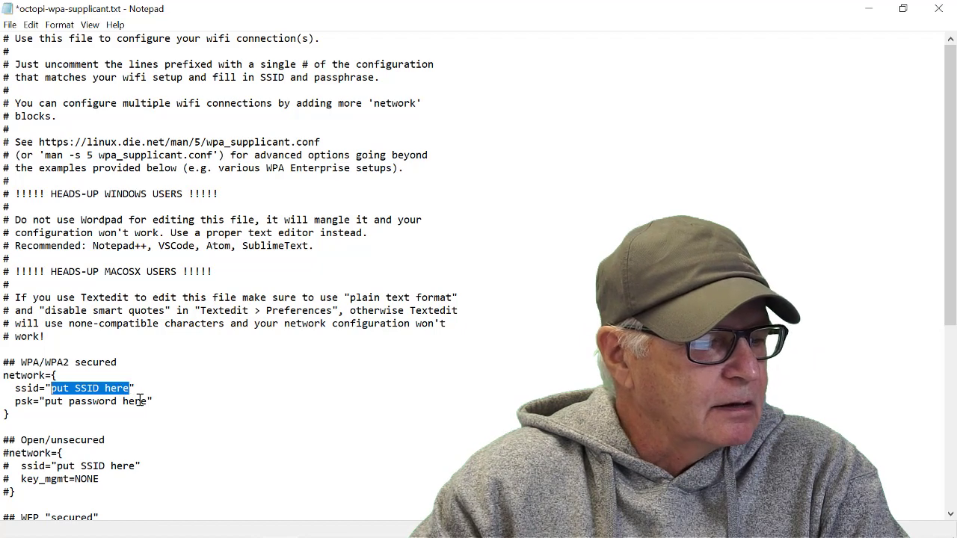
left_click_drag(149, 402, 45, 401)
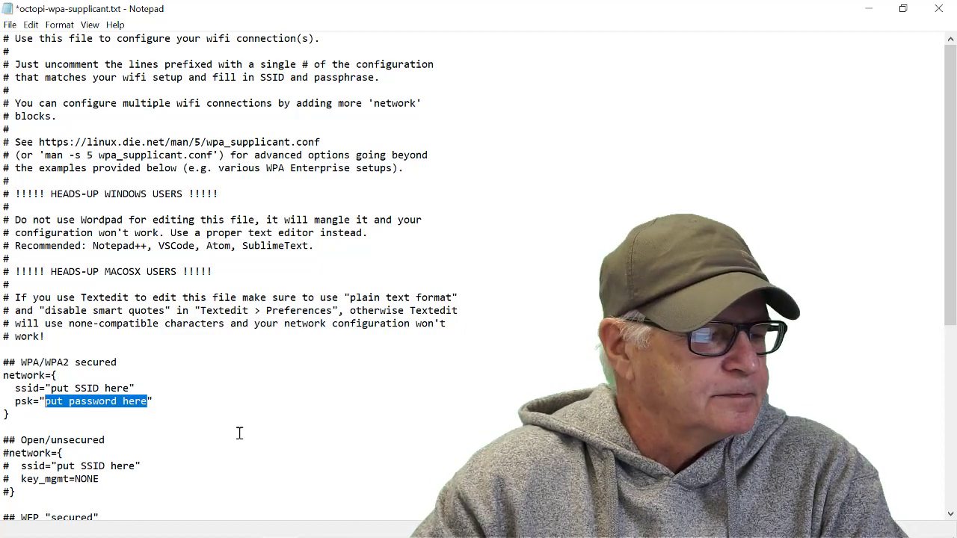
left_click(295, 420)
- Make Canada the active country line instead of the United Kingdom, and save the file with its windows closed
scroll(294, 420, "down", 8)
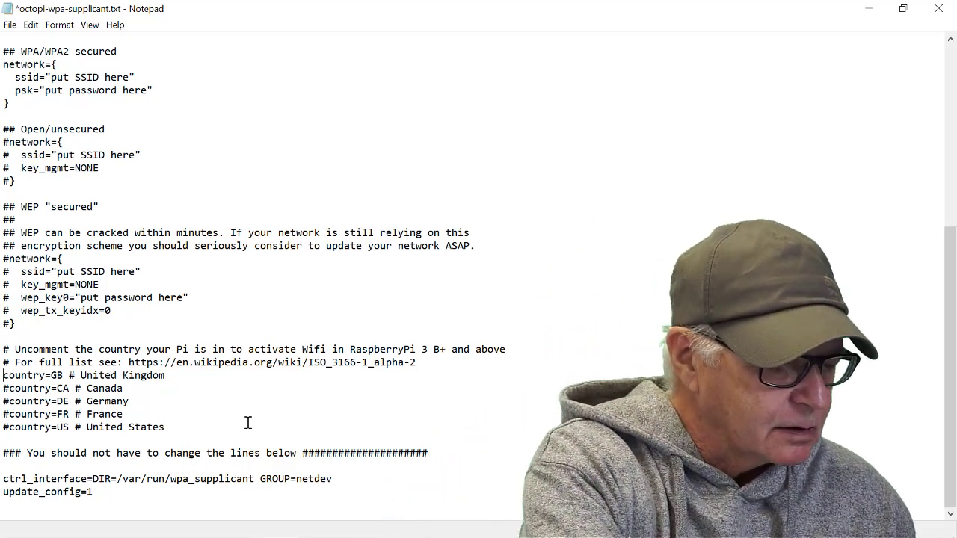
type("#")
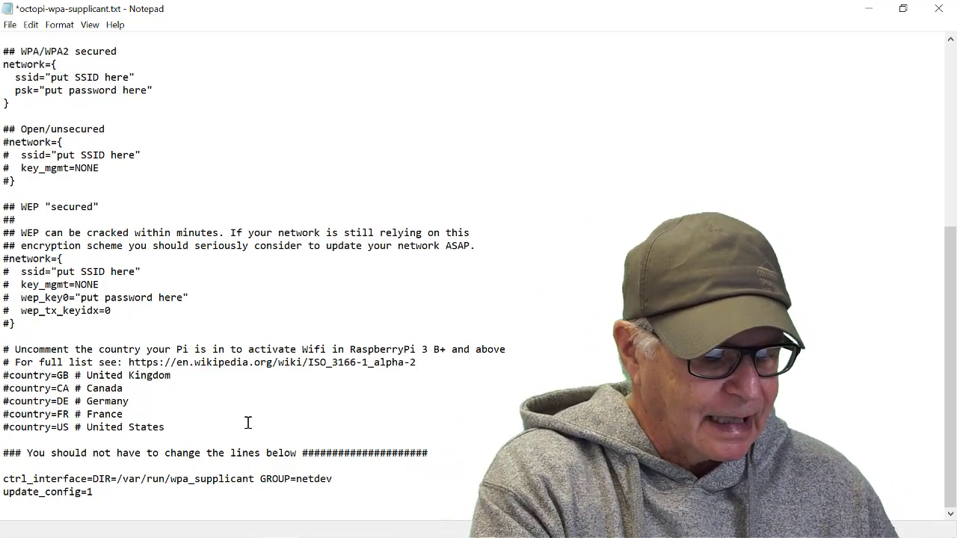
key("Down")
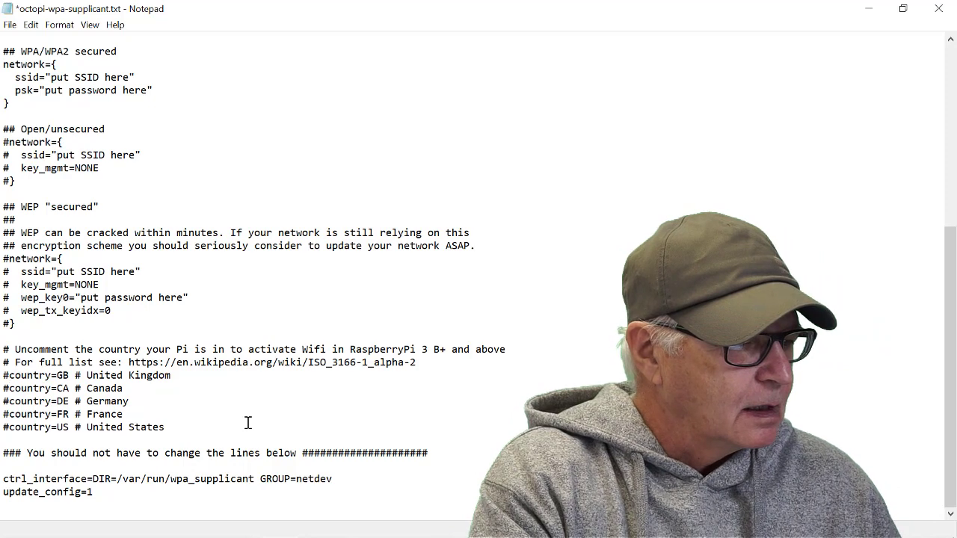
key("BackSpace")
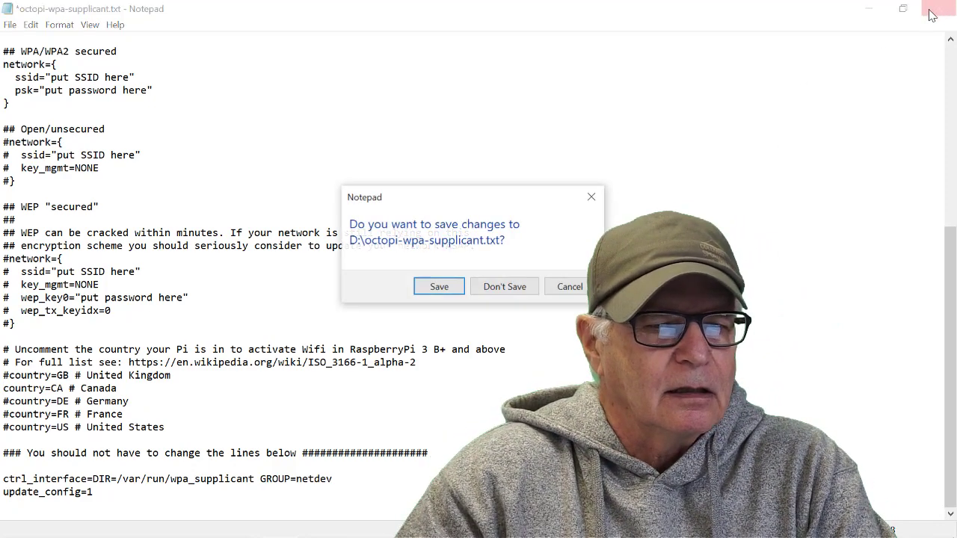
left_click(454, 288)
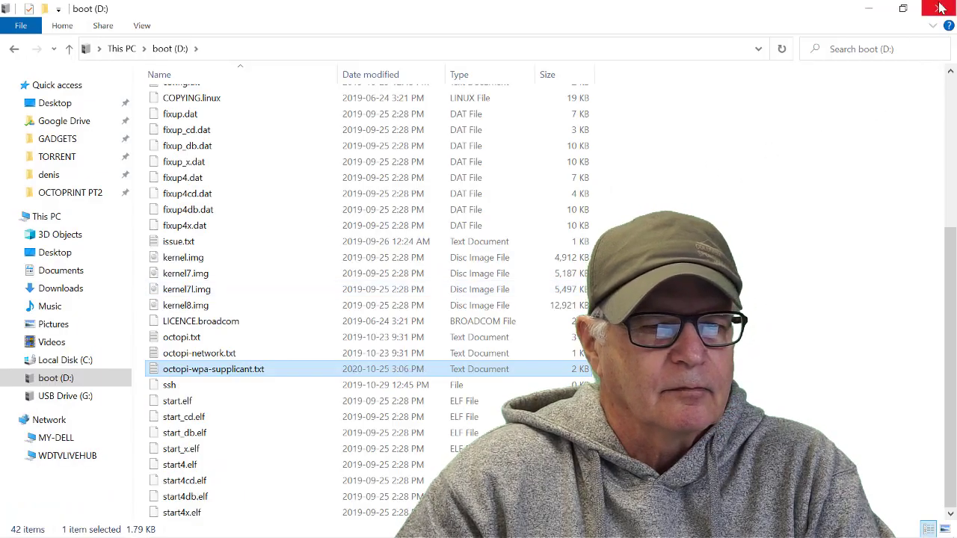
left_click(941, 8)
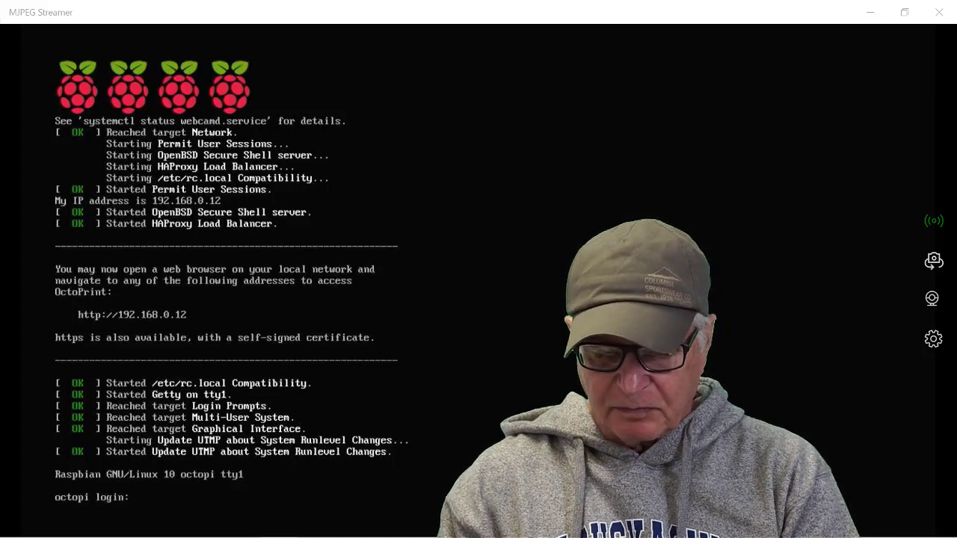
- Switch to the OctoPi console and log in as pi with the account password, logging in again at the second login prompt
key("Return")
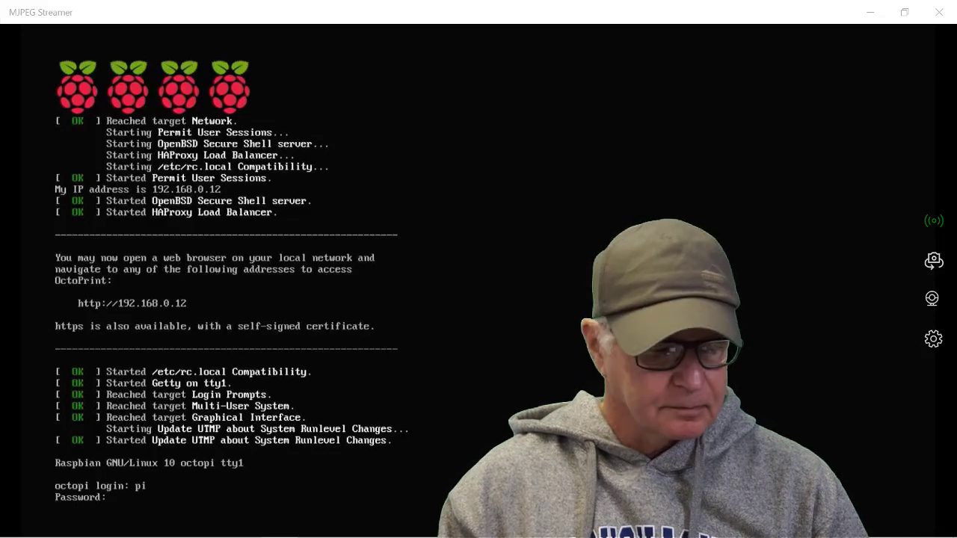
key("Return")
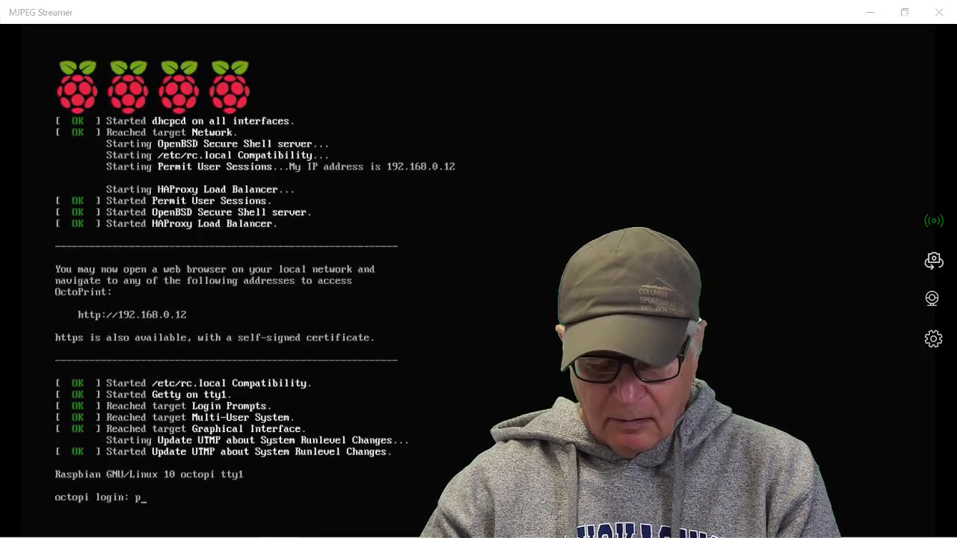
key("Return")
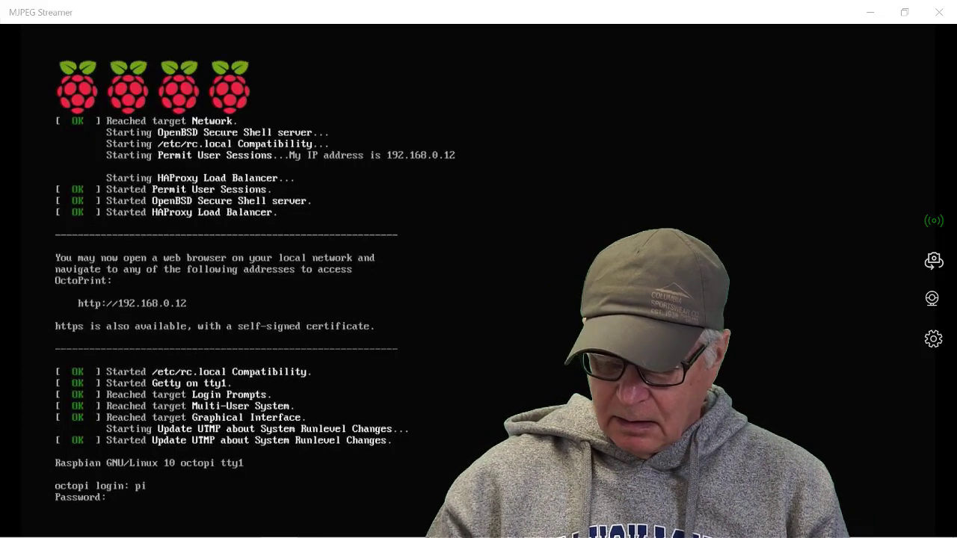
key("Return")
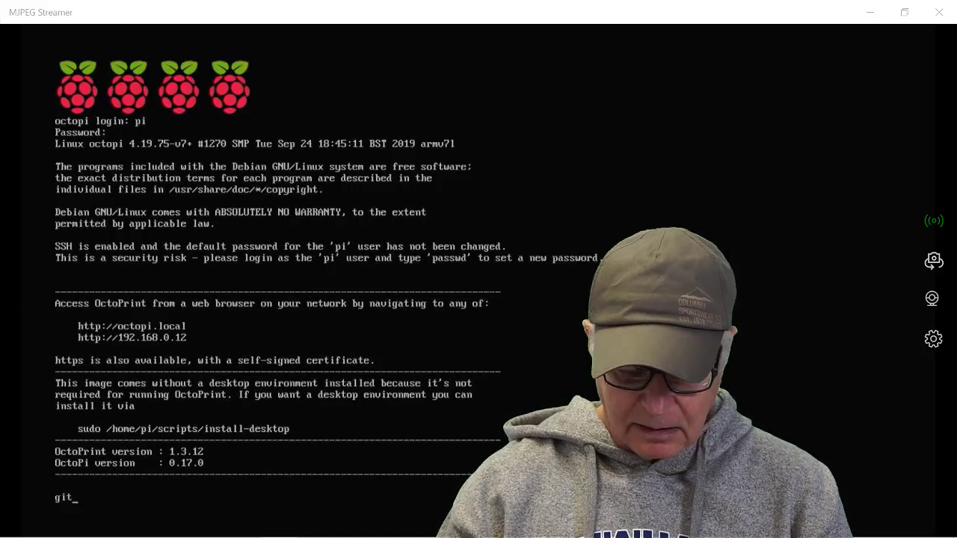
type("e https")
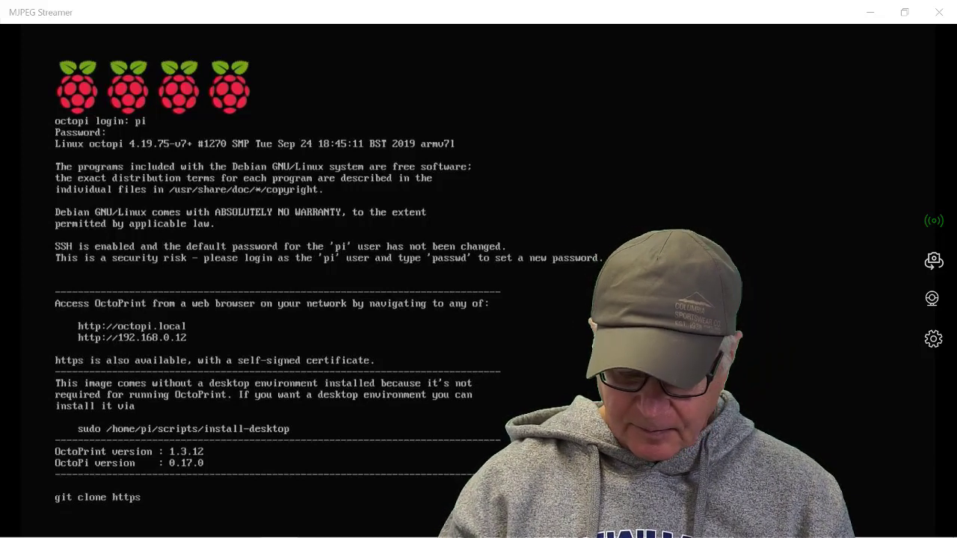
type(":")
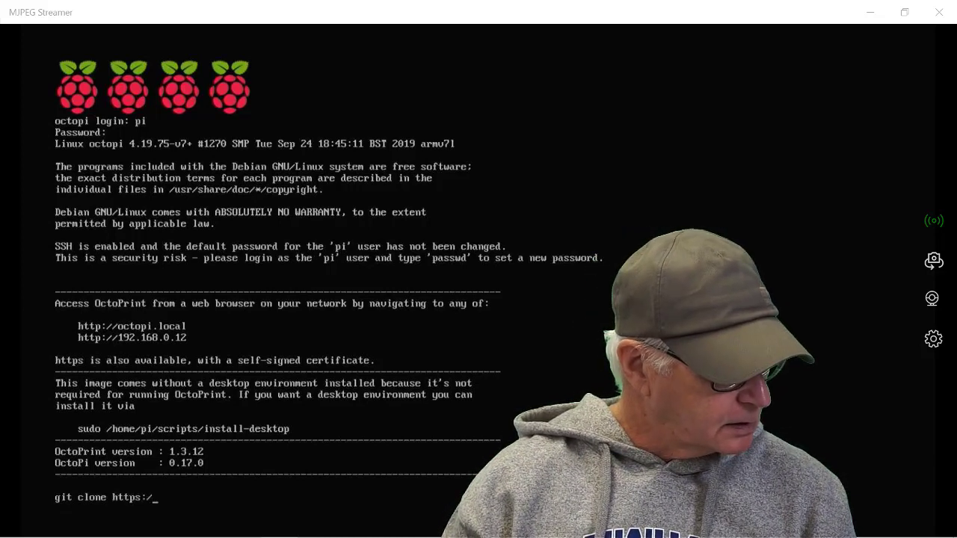
type("//")
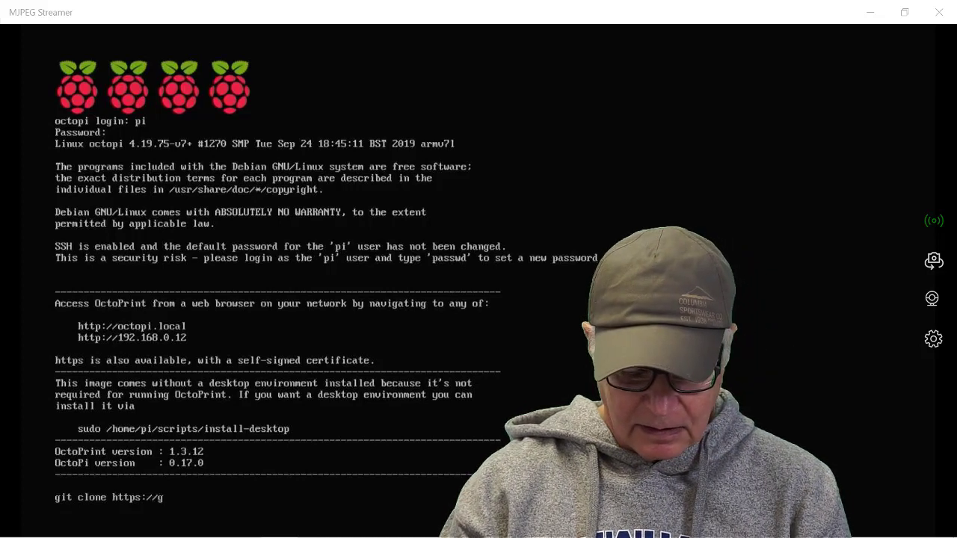
type("github")
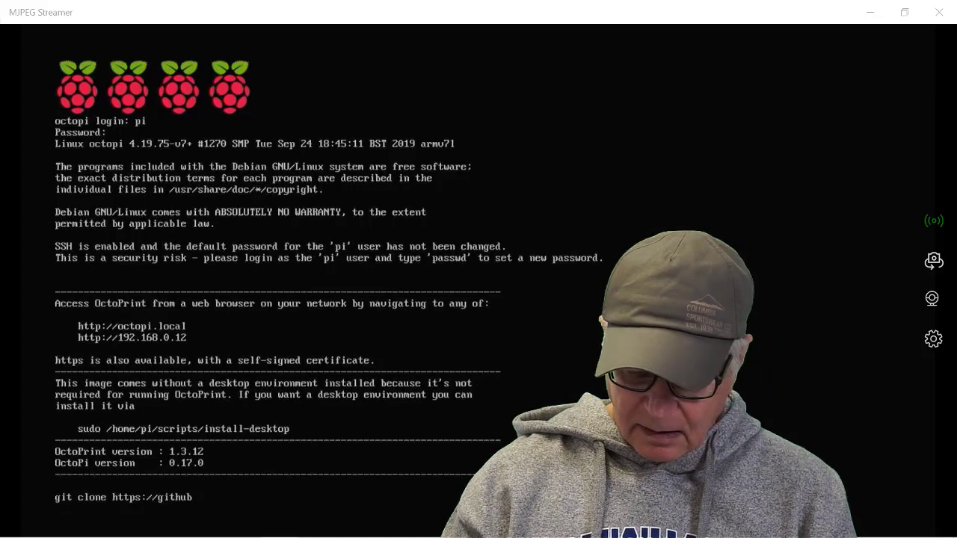
type(".com")
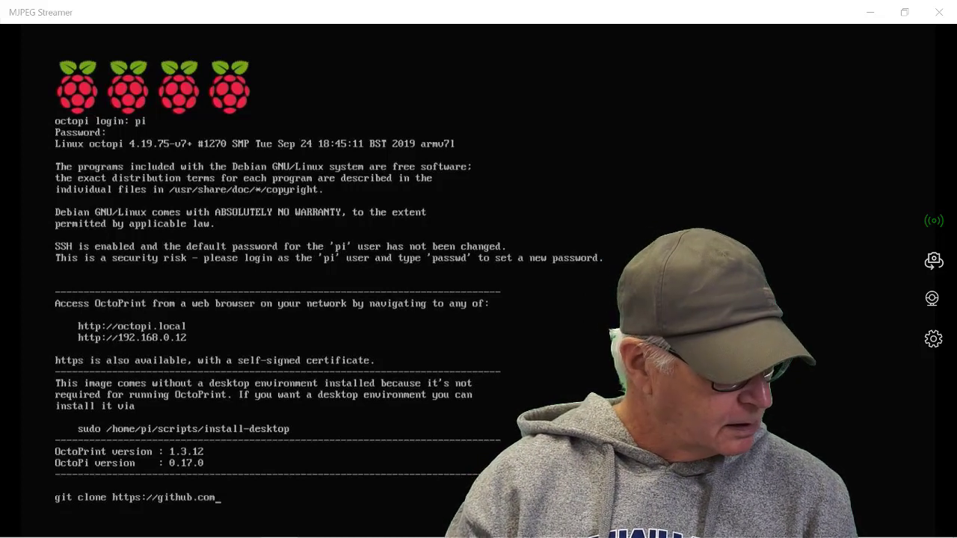
type(".")
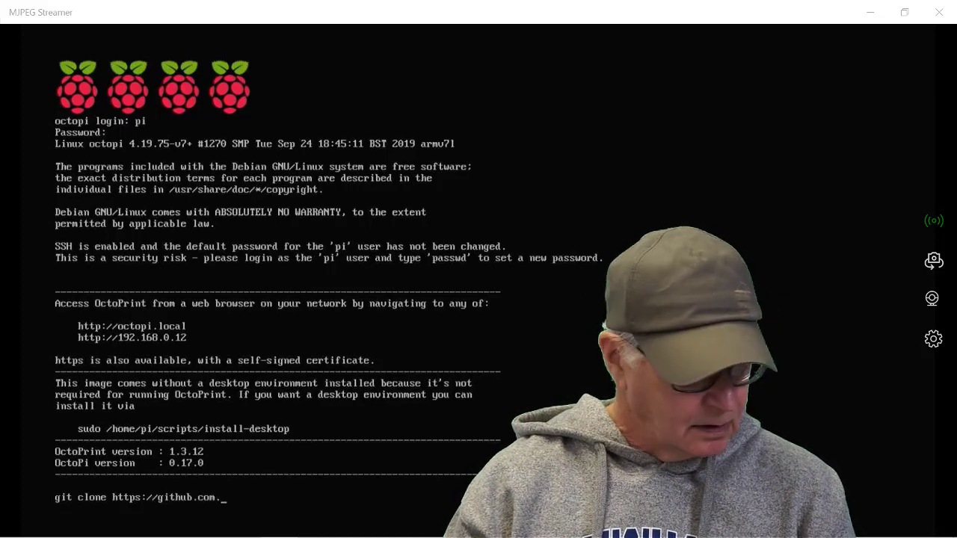
type("com/wa")
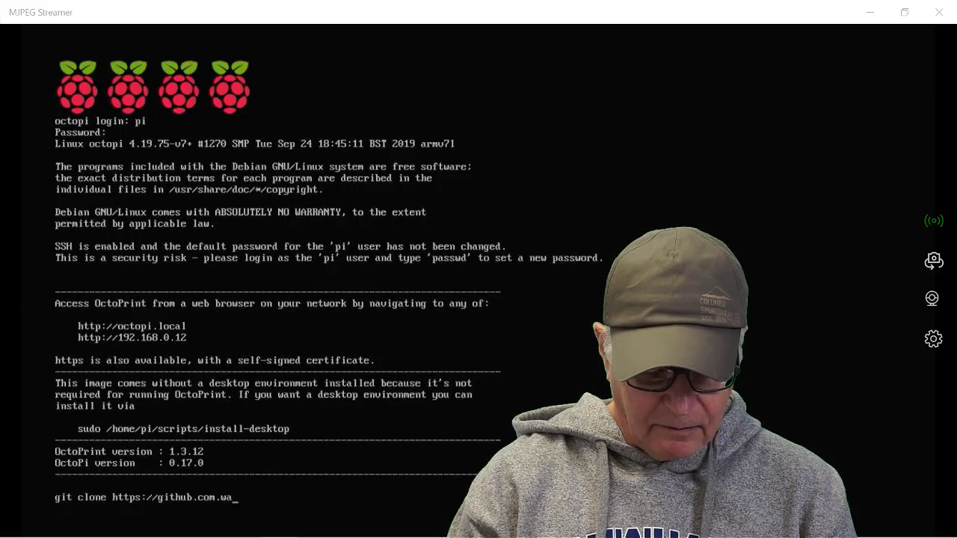
type("veshare")
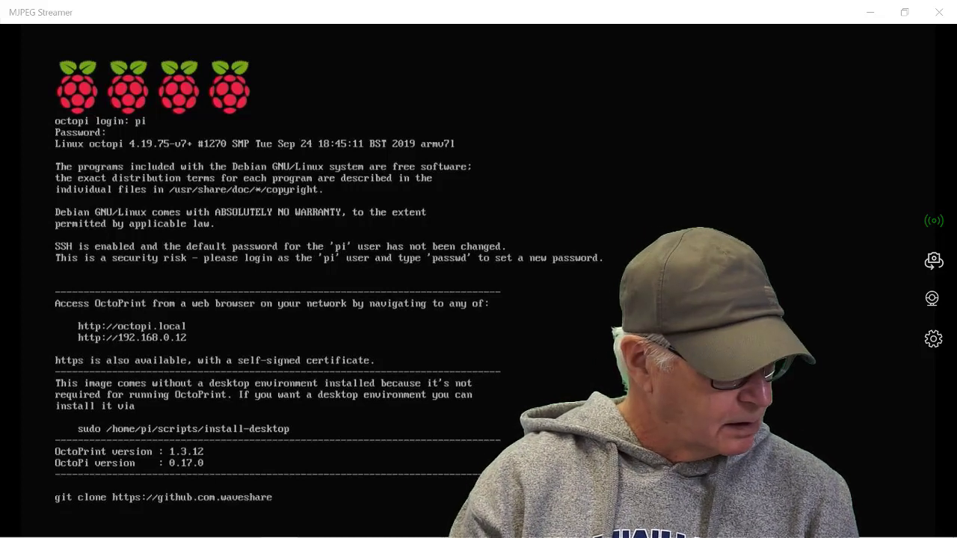
type("/LCD")
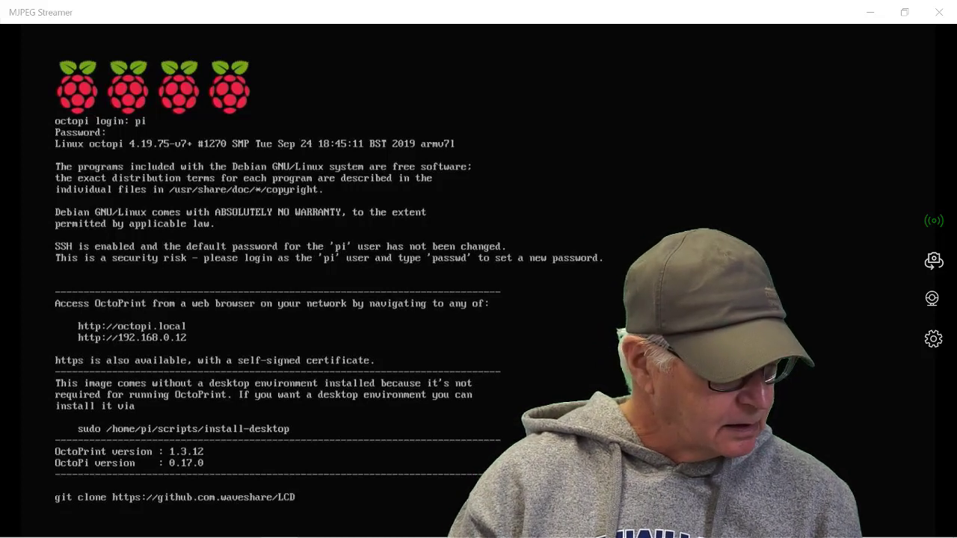
type("-show")
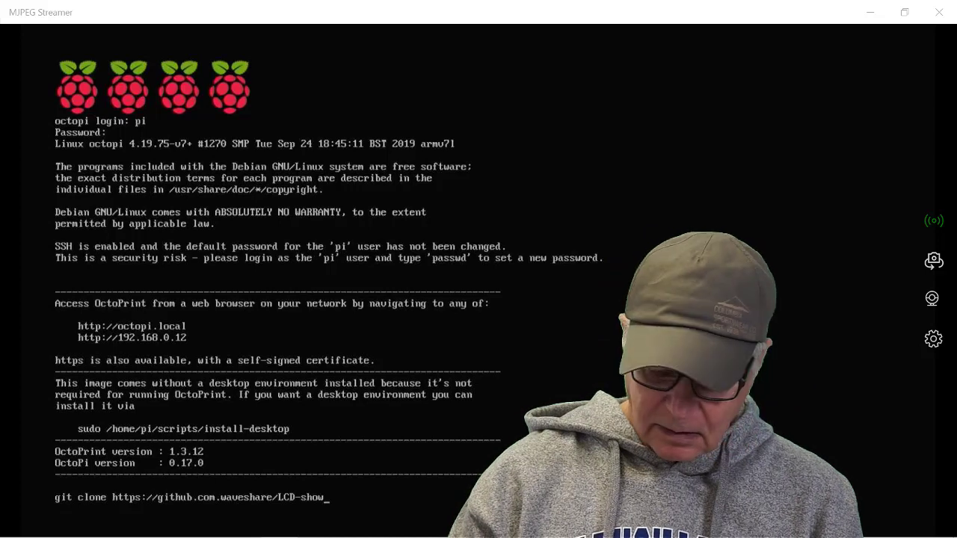
type(".git")
key("Return")
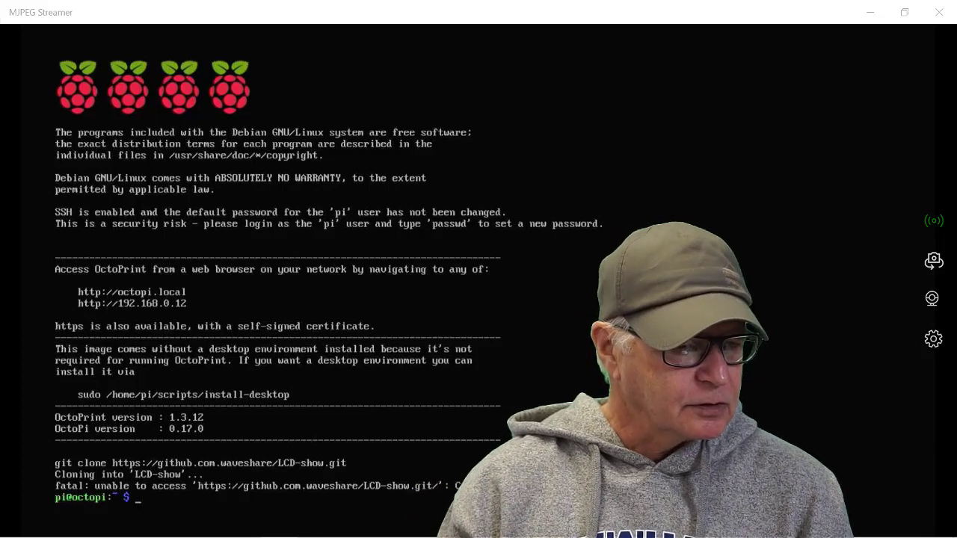
type("git")
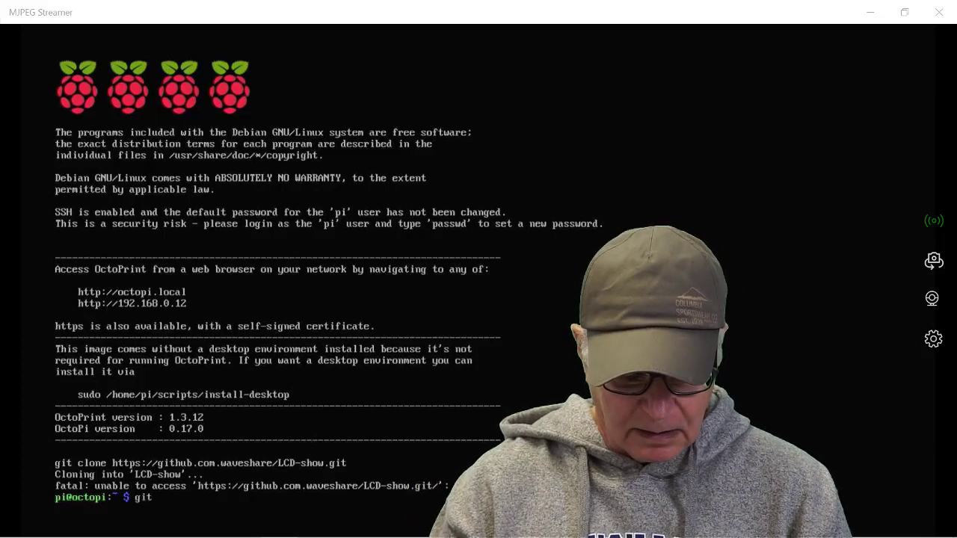
type(" clone")
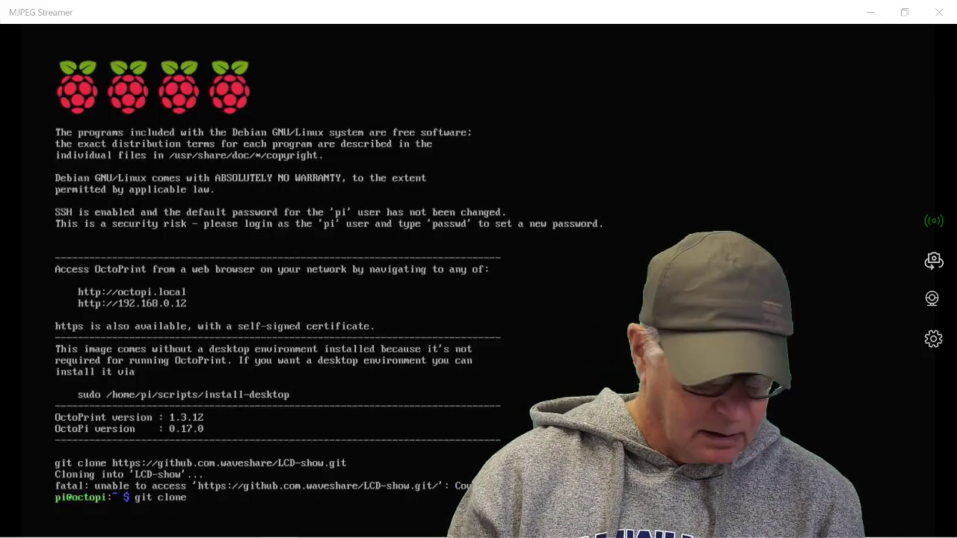
type(" htt")
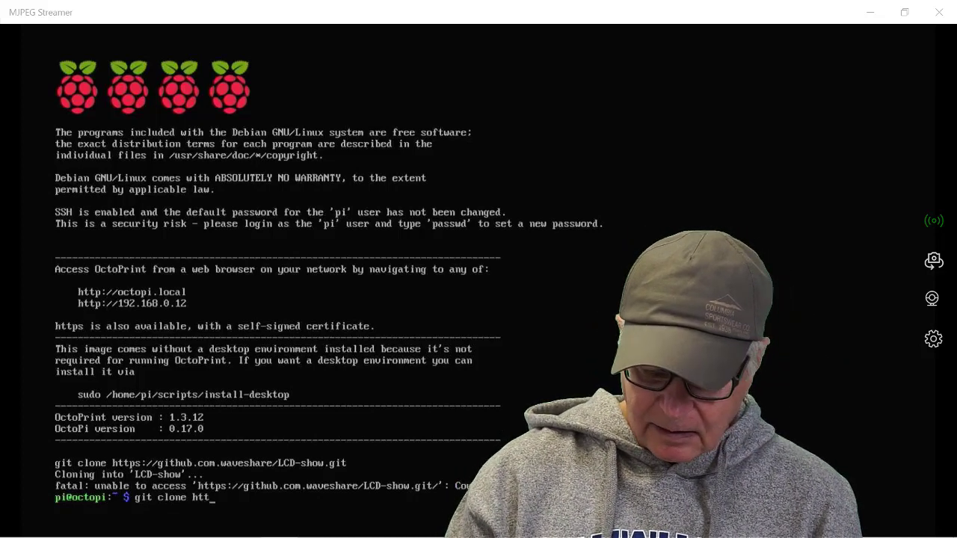
type("ps")
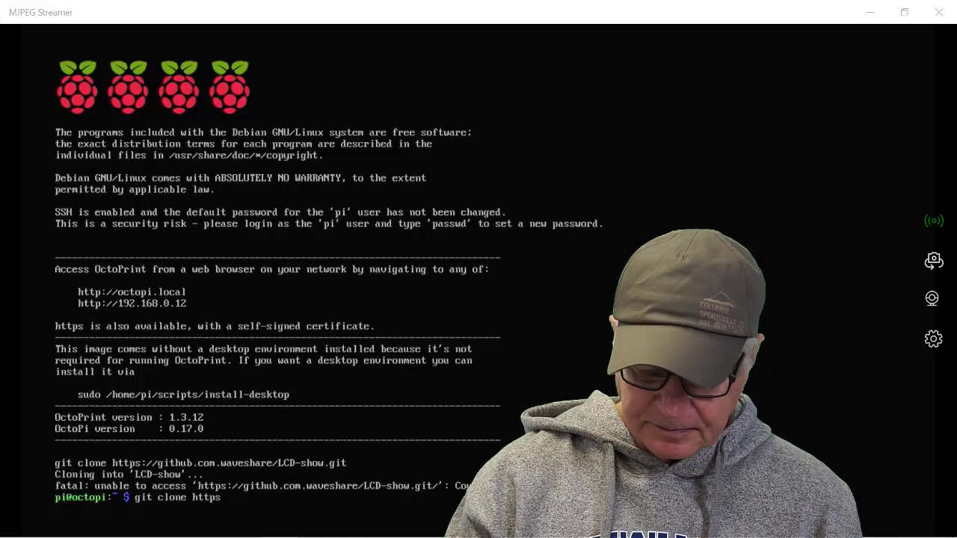
type(":")
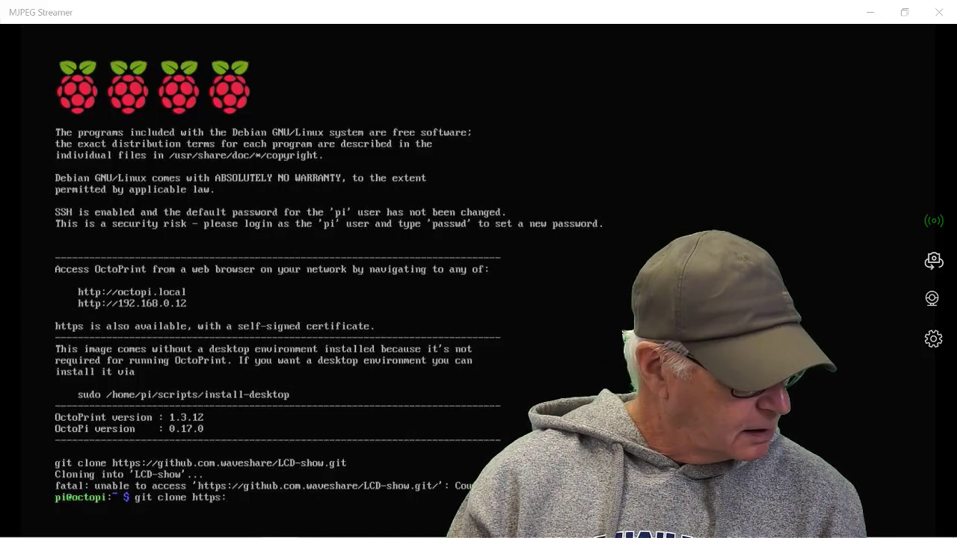
type("//git")
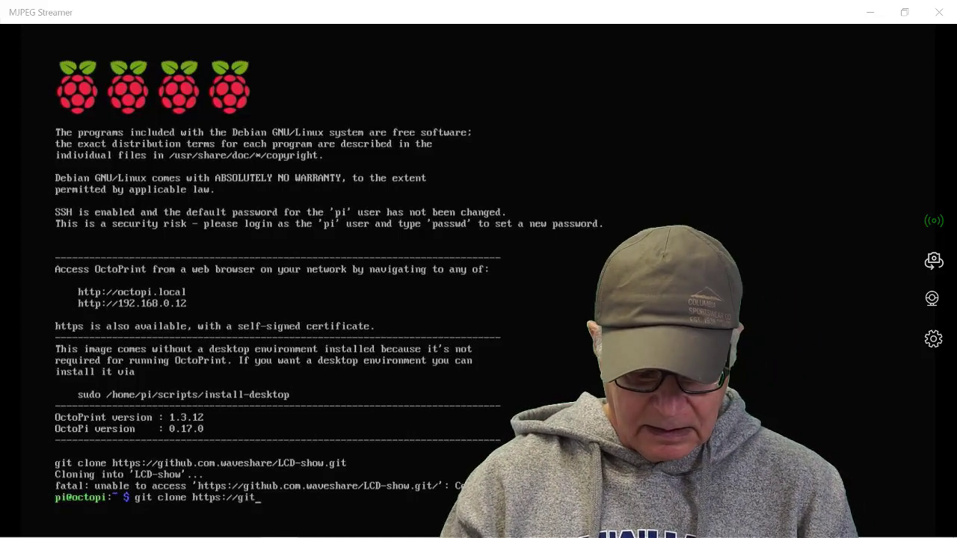
type("hub")
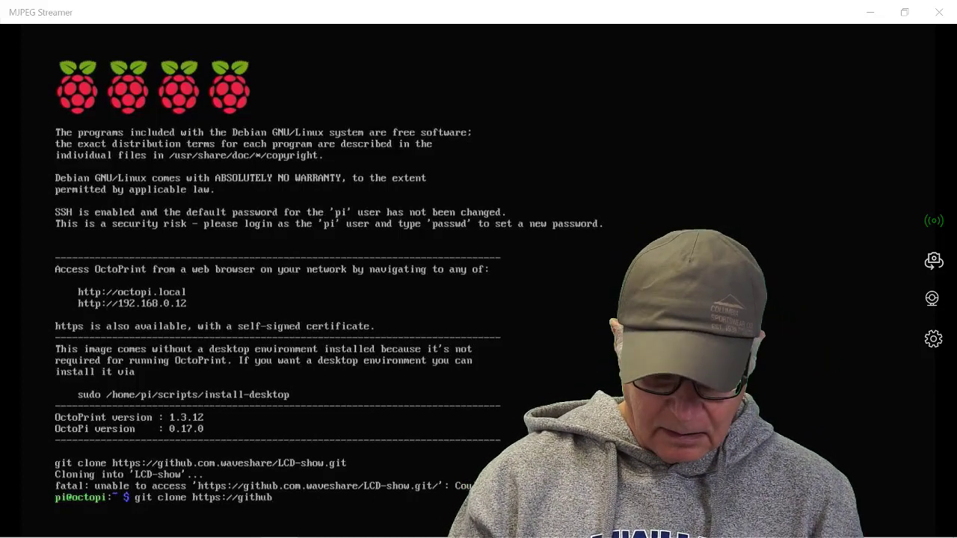
type(".com")
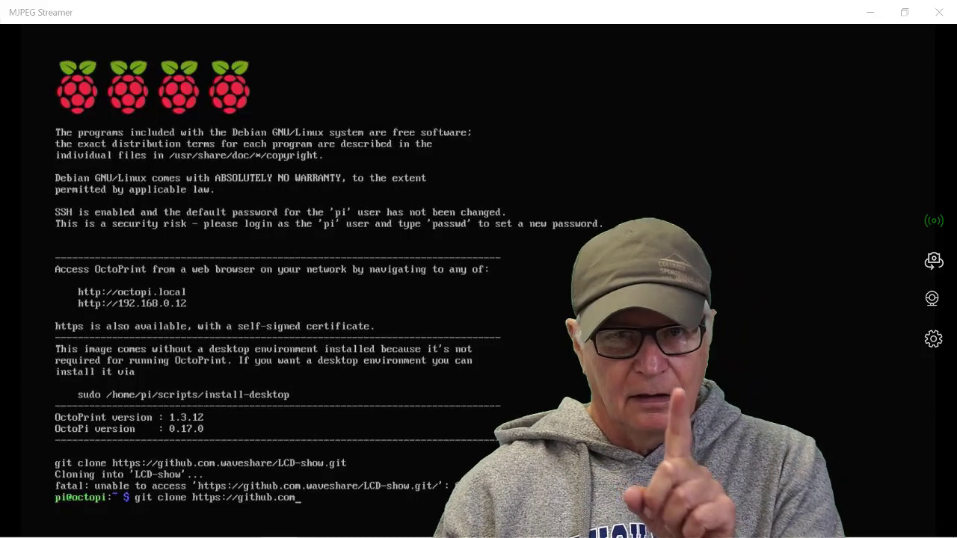
type("/")
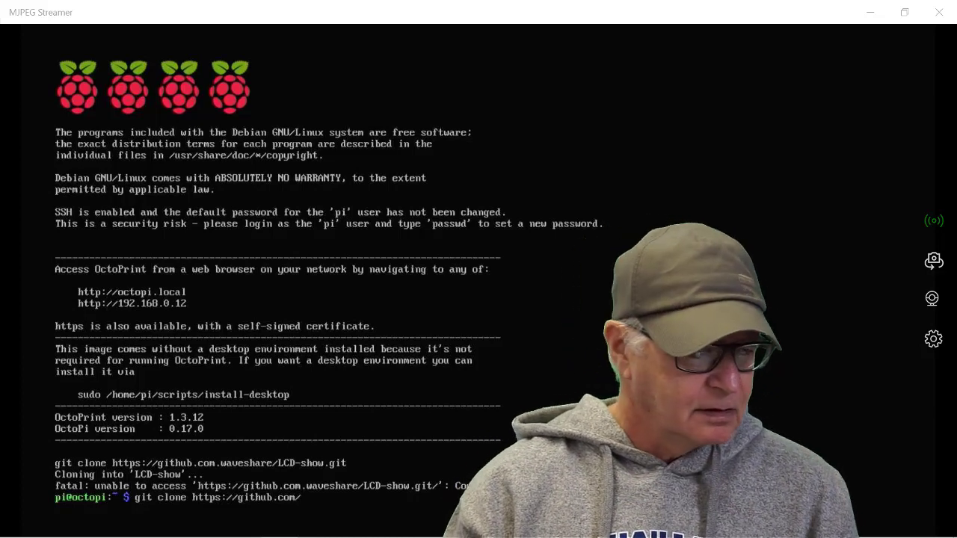
type("w")
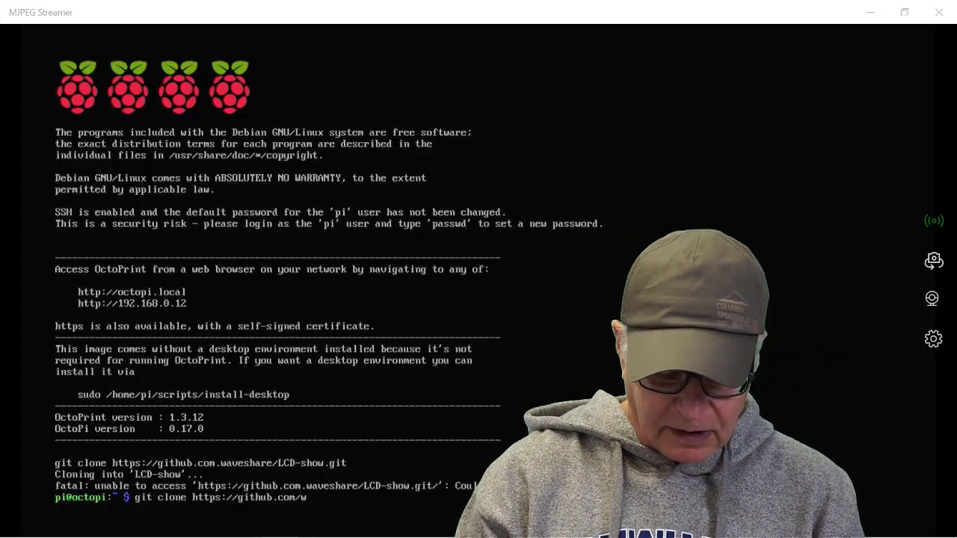
type("aveshare")
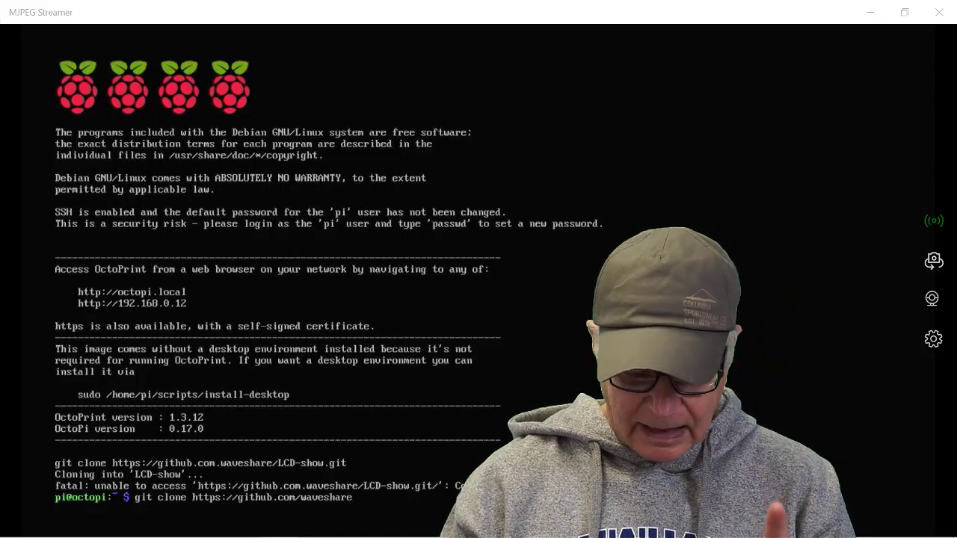
type("/LCD-show.g")
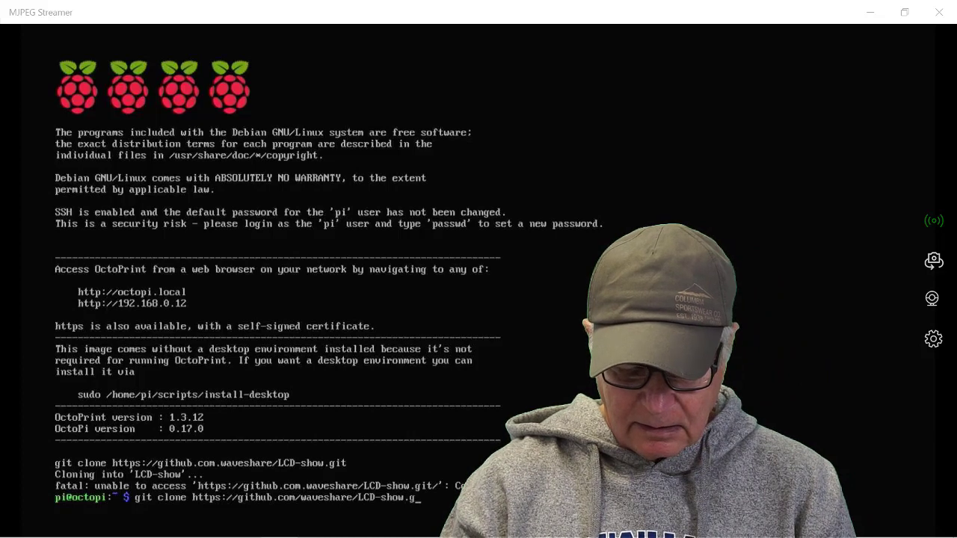
type("it")
key("Return")
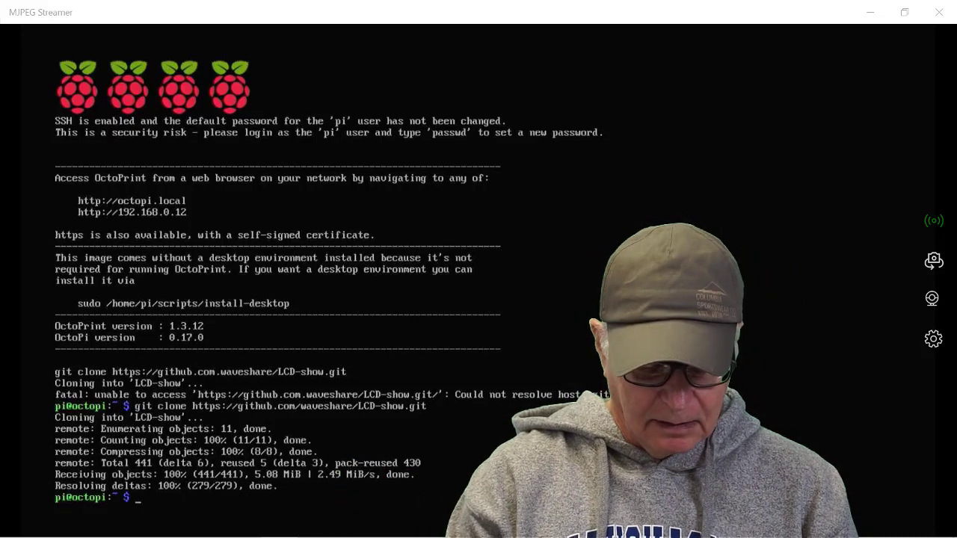
- Change into the cloned repository's directory with cd LCD-show/
type("cd")
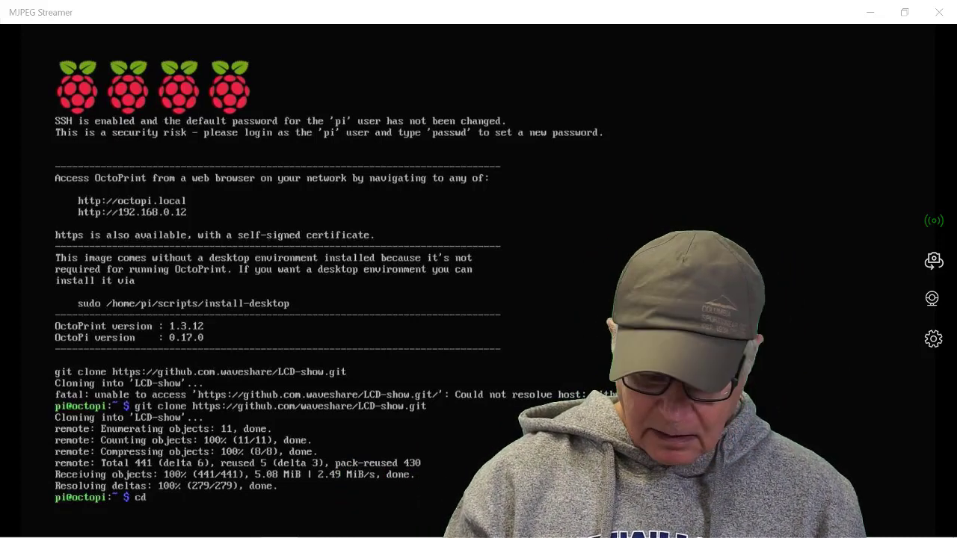
type(" LCD")
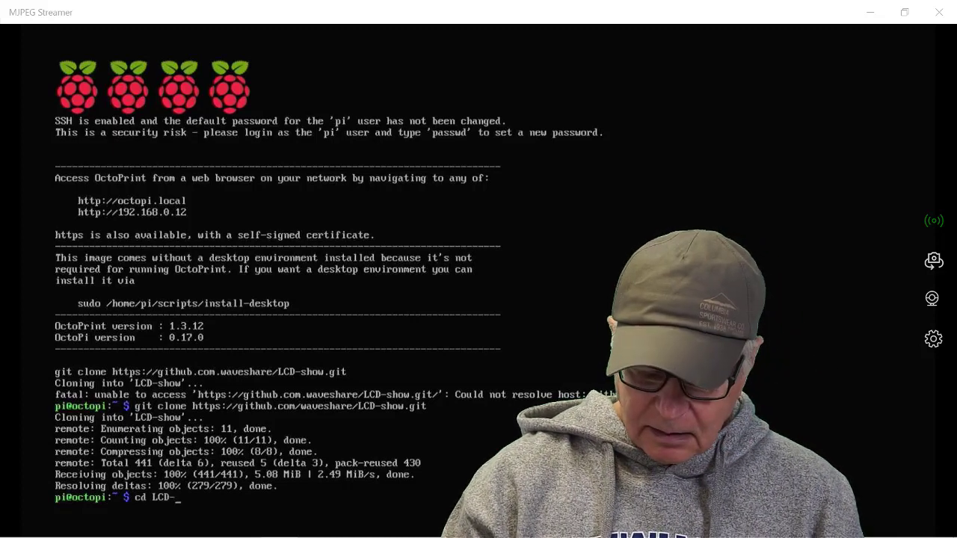
type("-show")
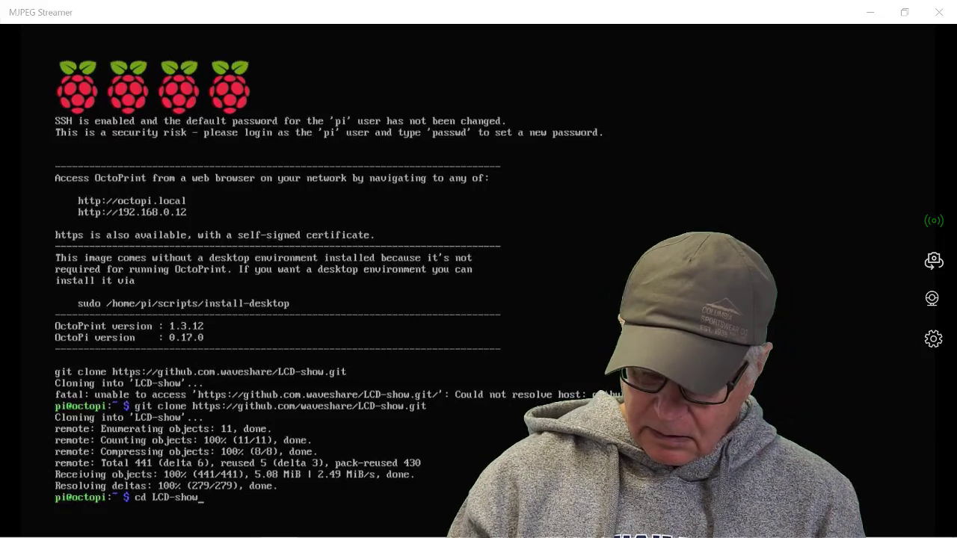
type("/")
key("Return")
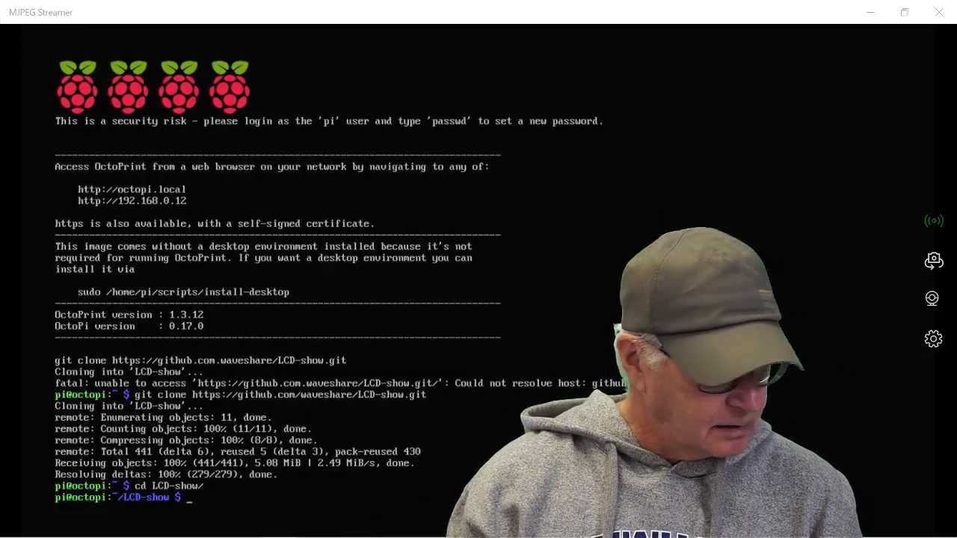
- Make the 3.5-inch display script executable with chmod +x LCD35-show ./LCD35-show
type("chmod")
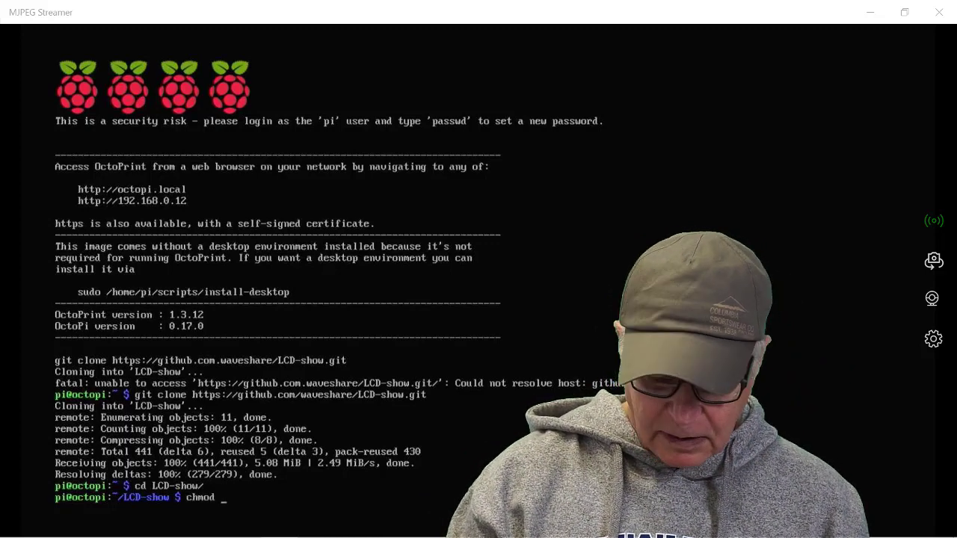
type("+")
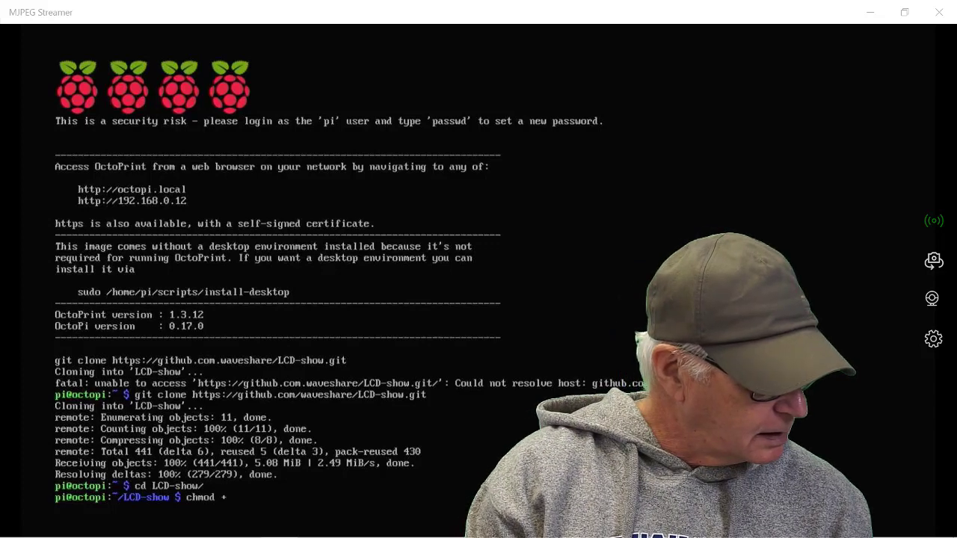
type("x LCD")
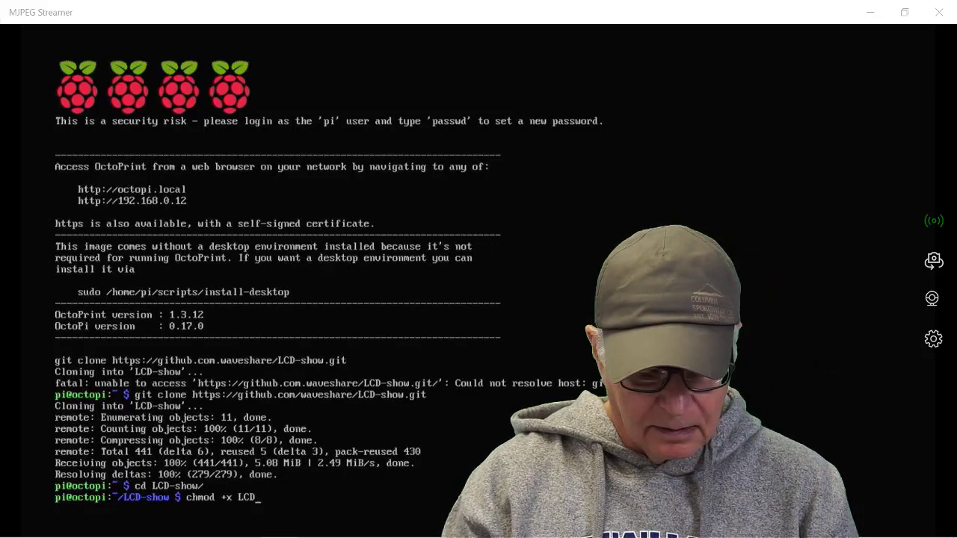
type("35")
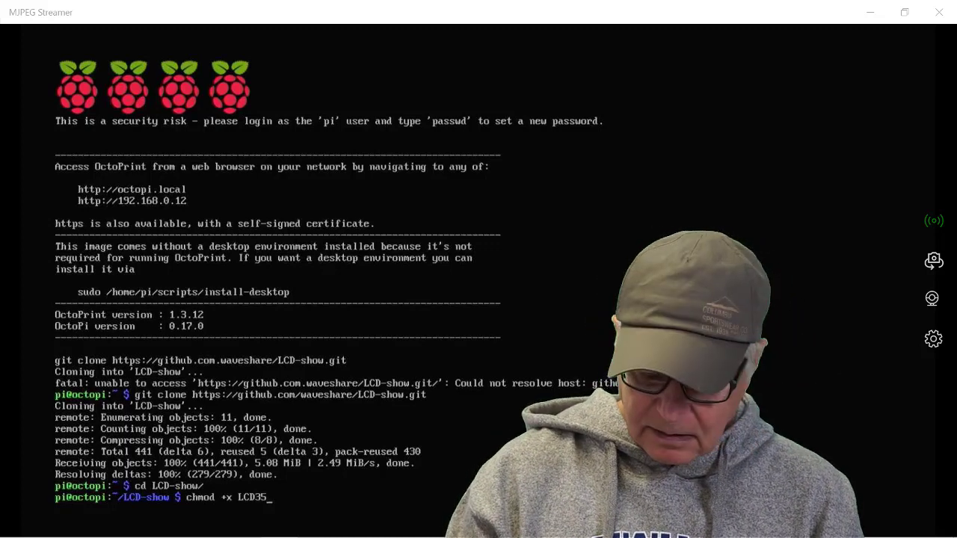
type("-show")
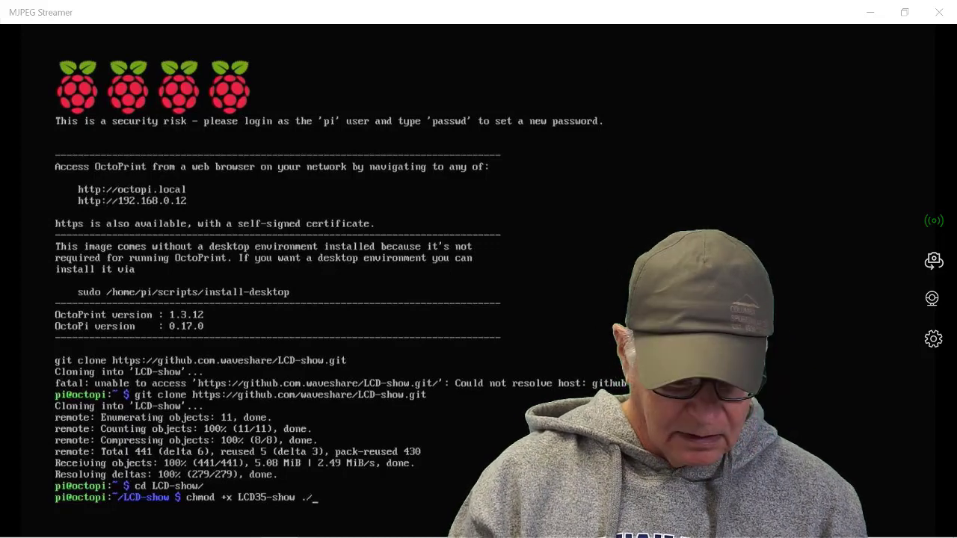
type("./LCD")
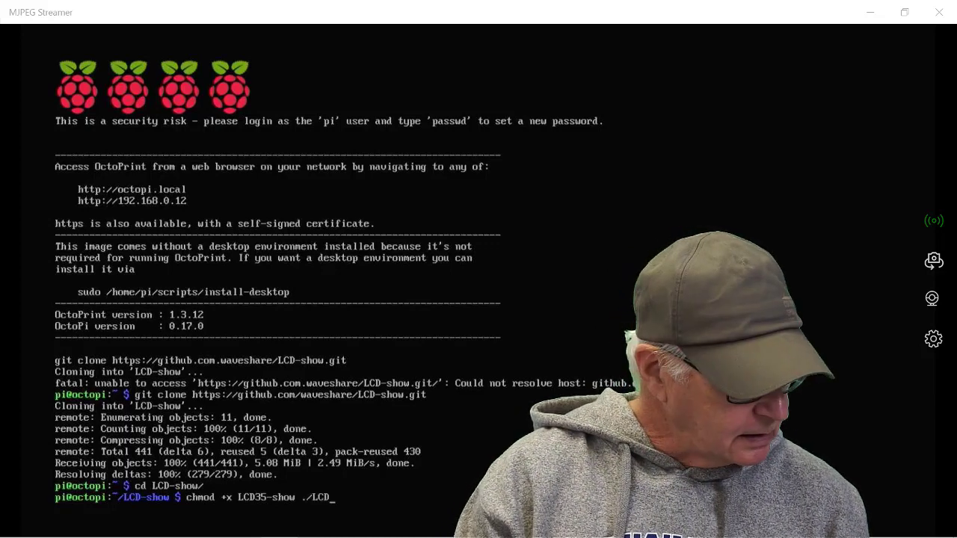
type("35-show")
key("Return")
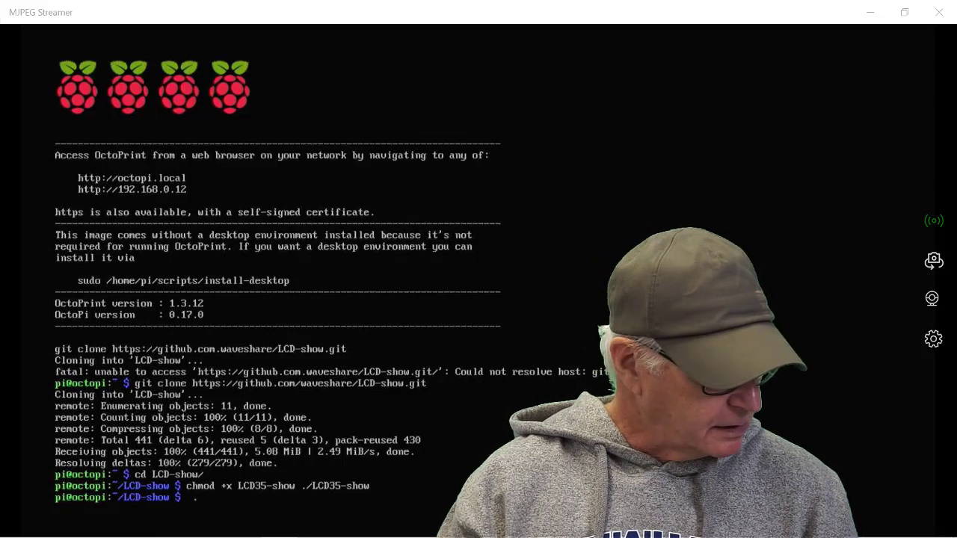
- Run the display installer with ./LCD35-show ./LCD35-show, entering pi's sudo password and answering y to the package installation
type("/")
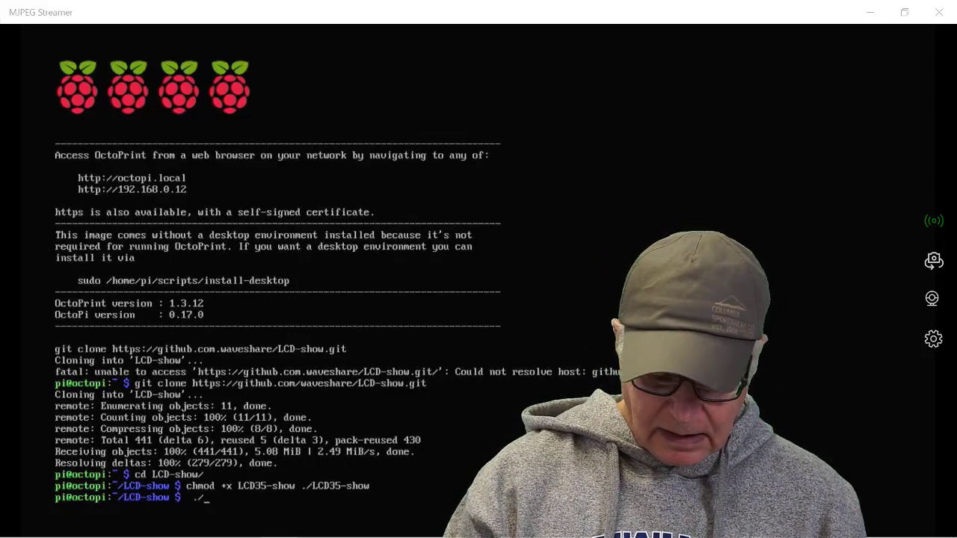
type("LCD")
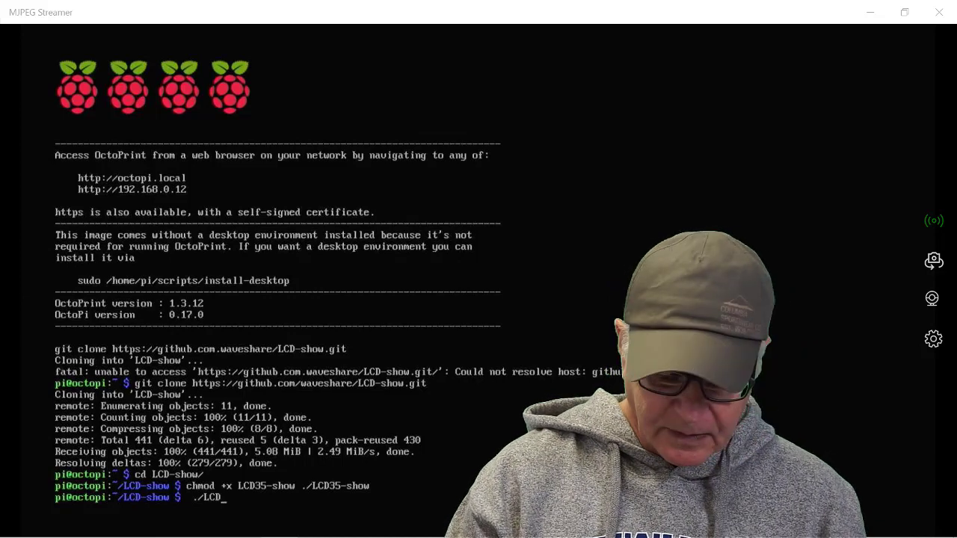
type("35-show")
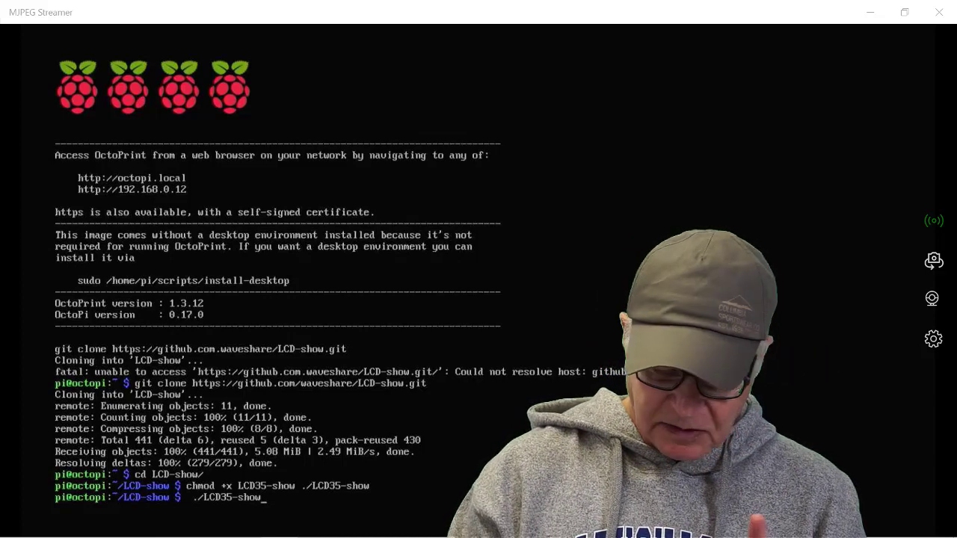
type(" .")
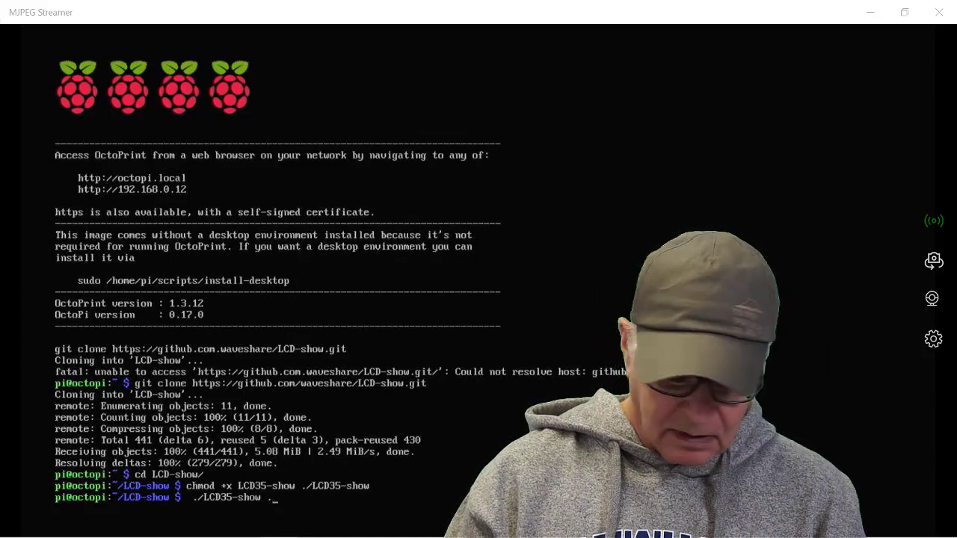
type("/")
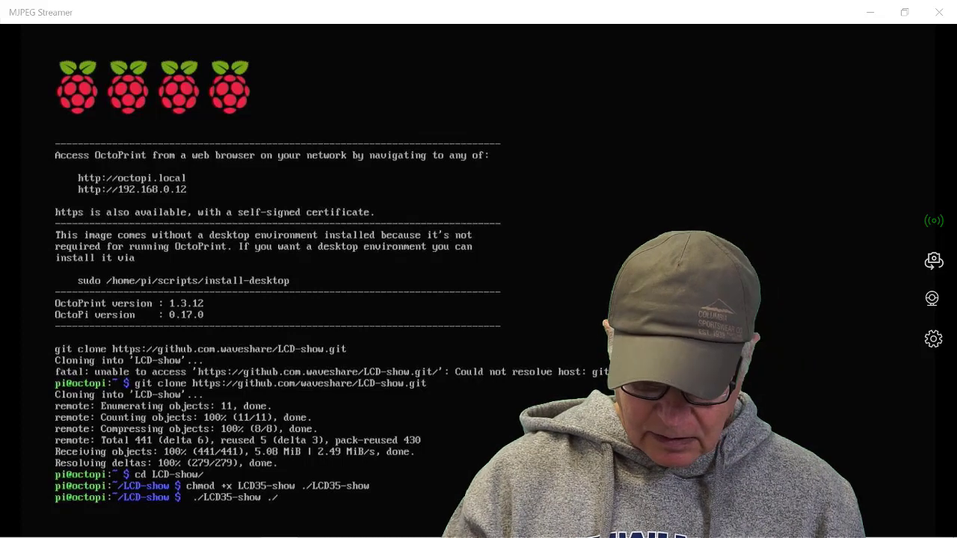
type("LCD")
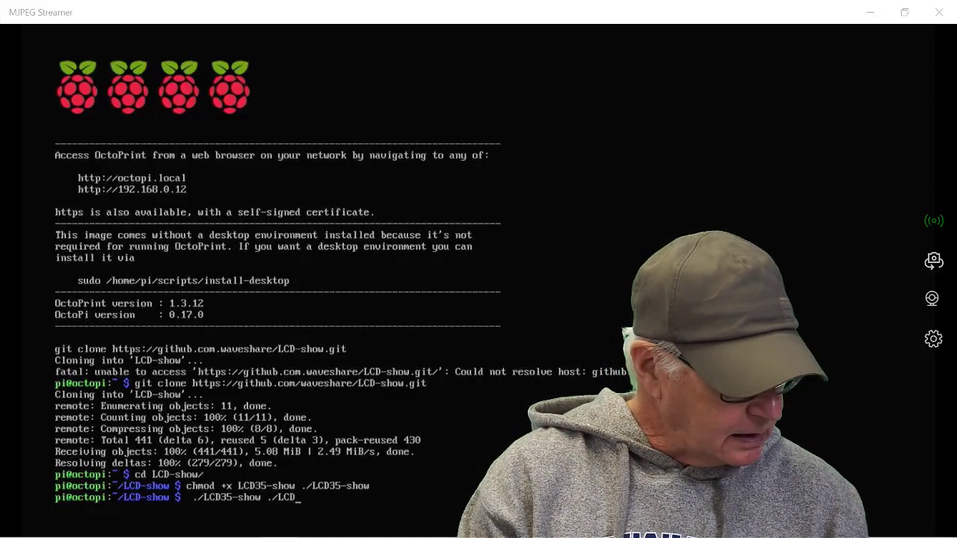
type("35")
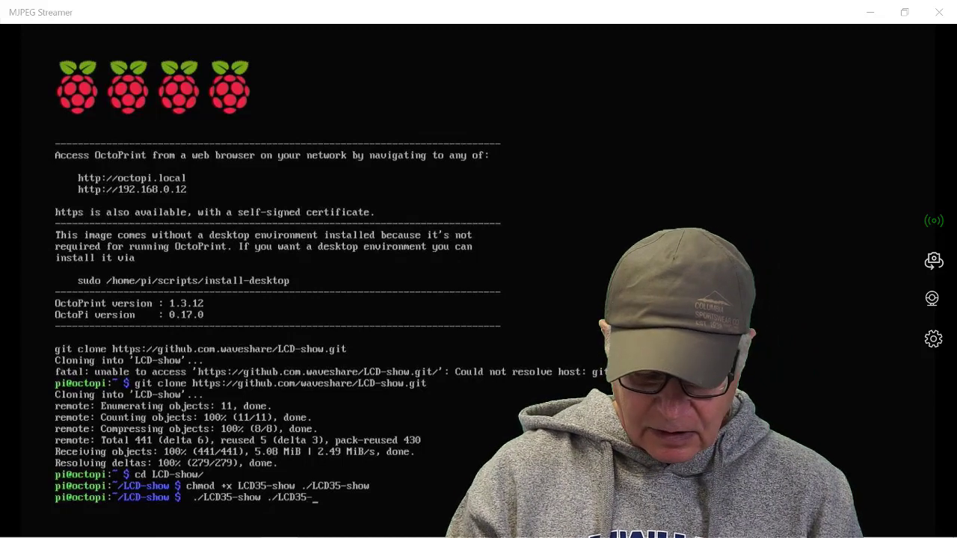
type("-show")
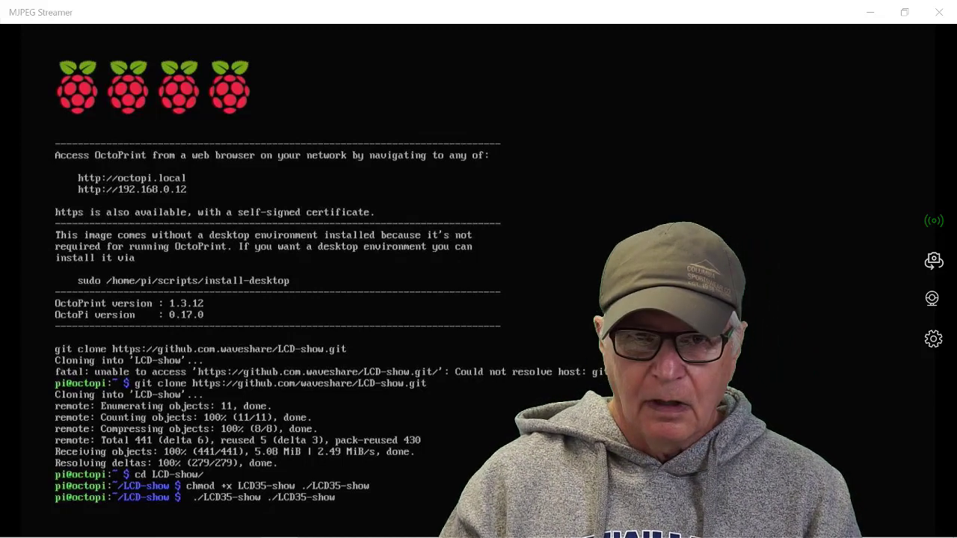
key("Return")
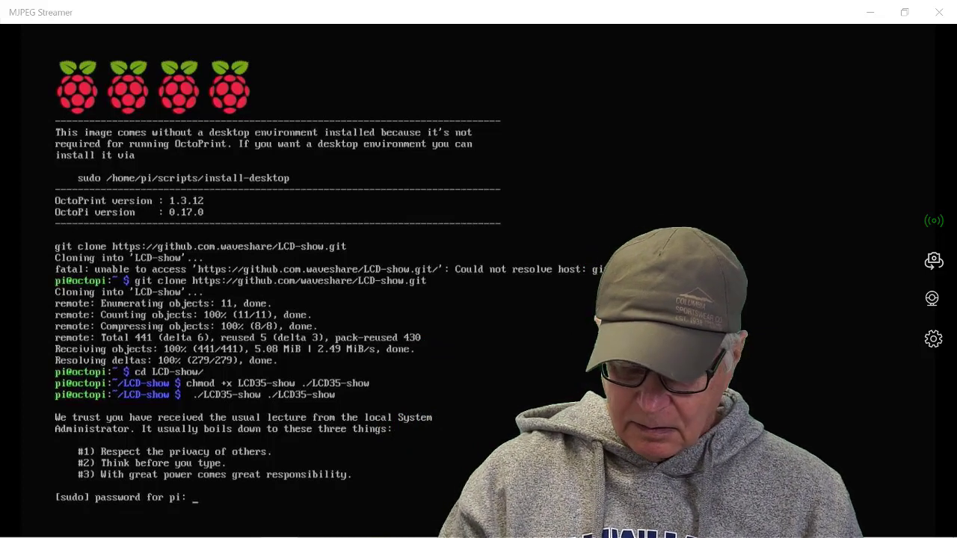
key("Return")
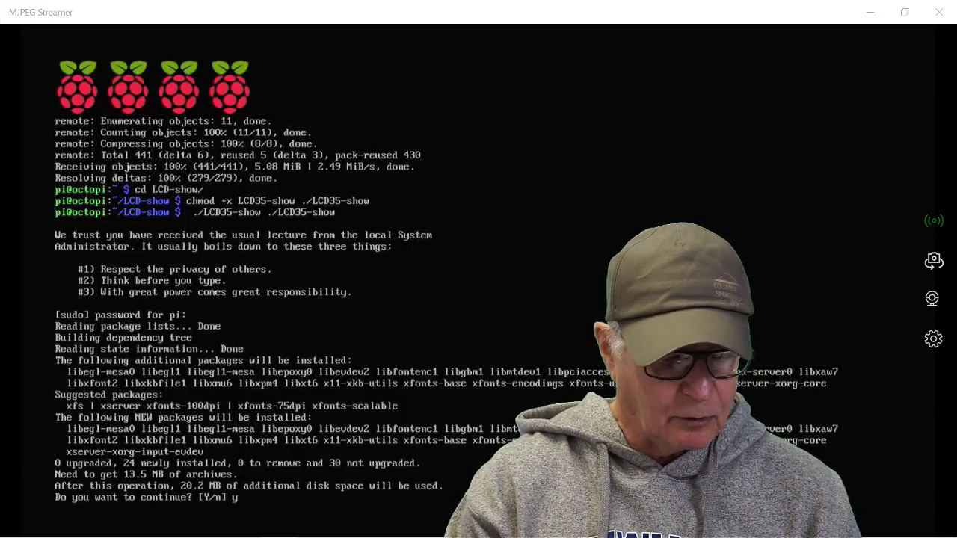
key("Return")
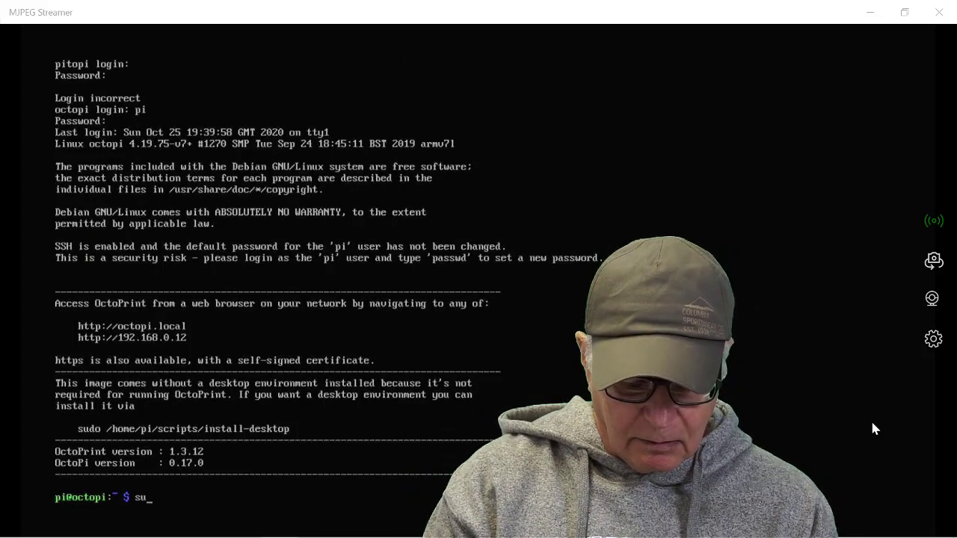
- Launch the Raspberry Pi configuration tool with sudo raspi-config, entering pi's sudo password
type("do")
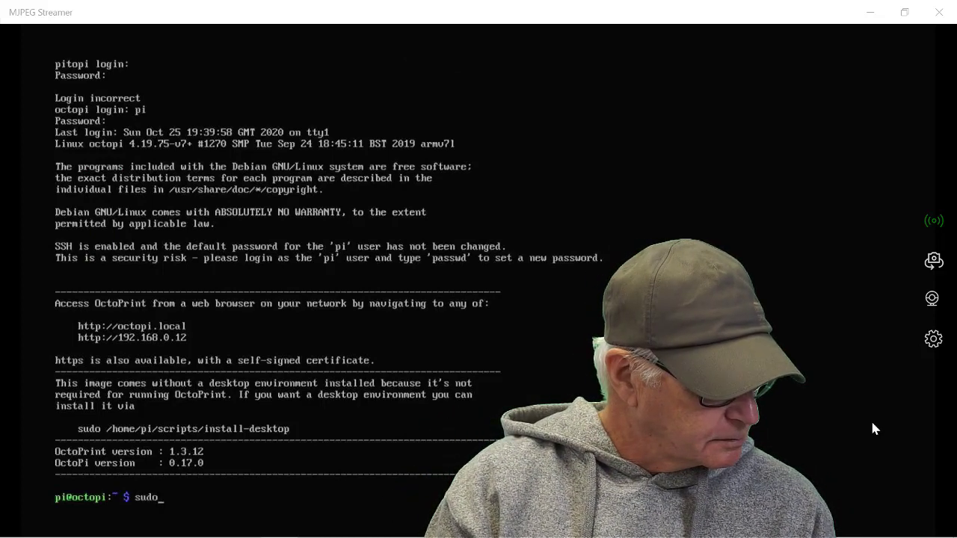
type(" ra")
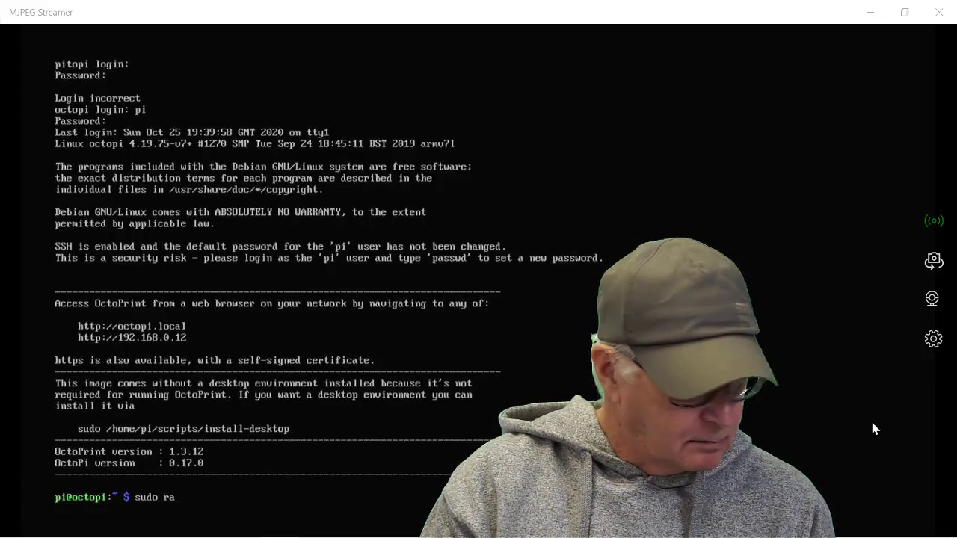
type("spi")
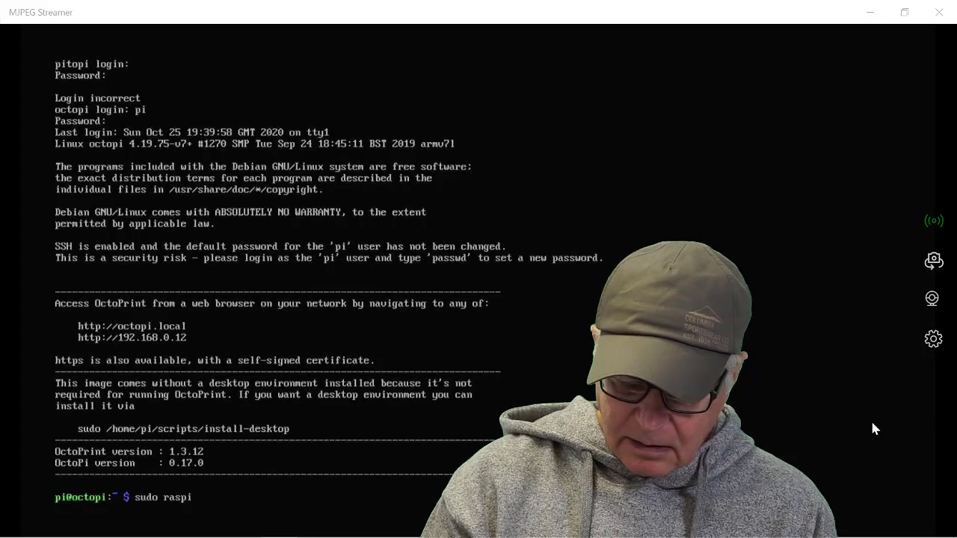
type("-config")
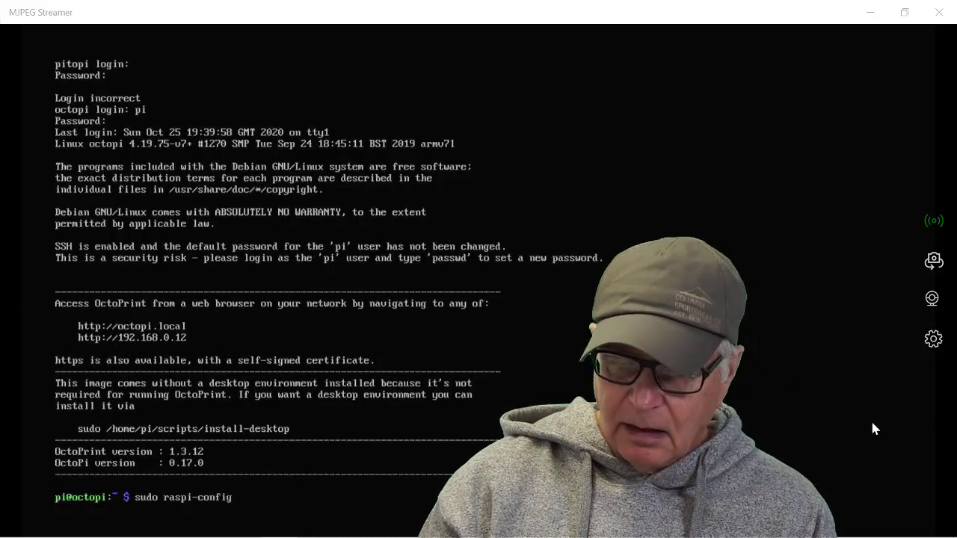
key("Return")
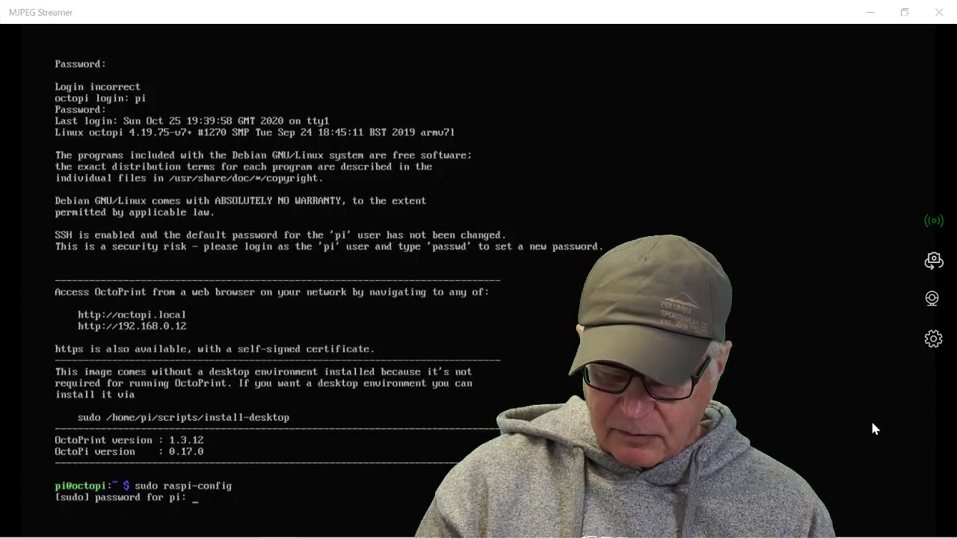
key("Return")
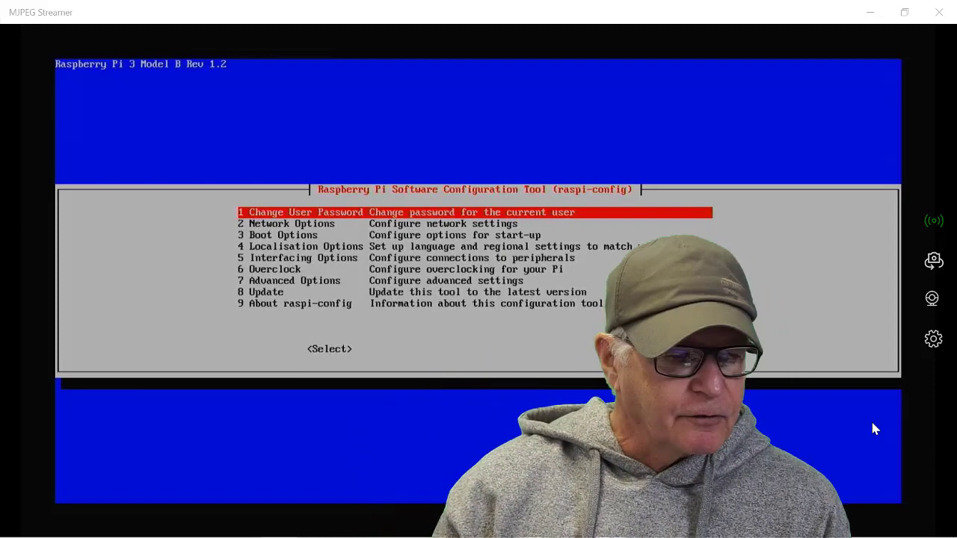
- Enable the camera interface under Interfacing Options and acknowledge the change
key("Down")
key("Down")
key("Down")
key("Down")
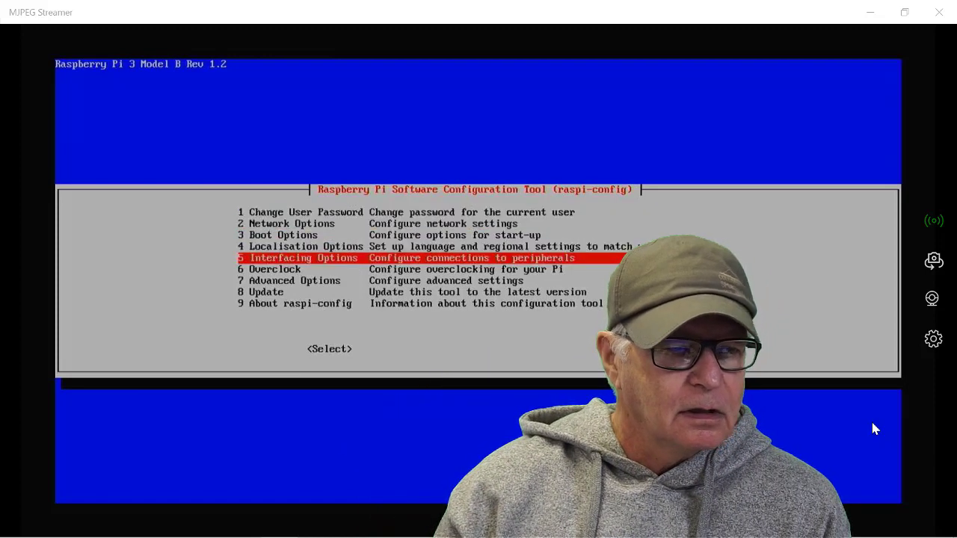
key("Return")
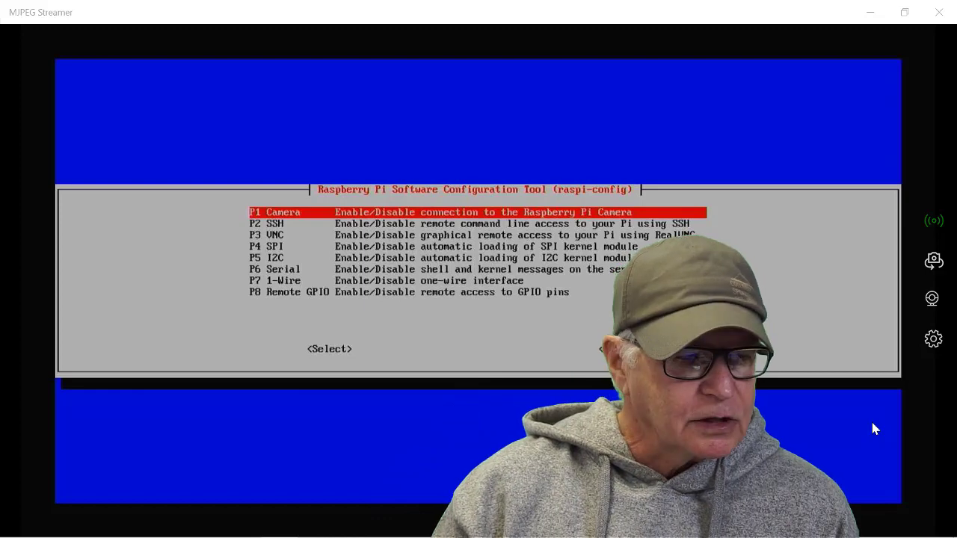
key("Return")
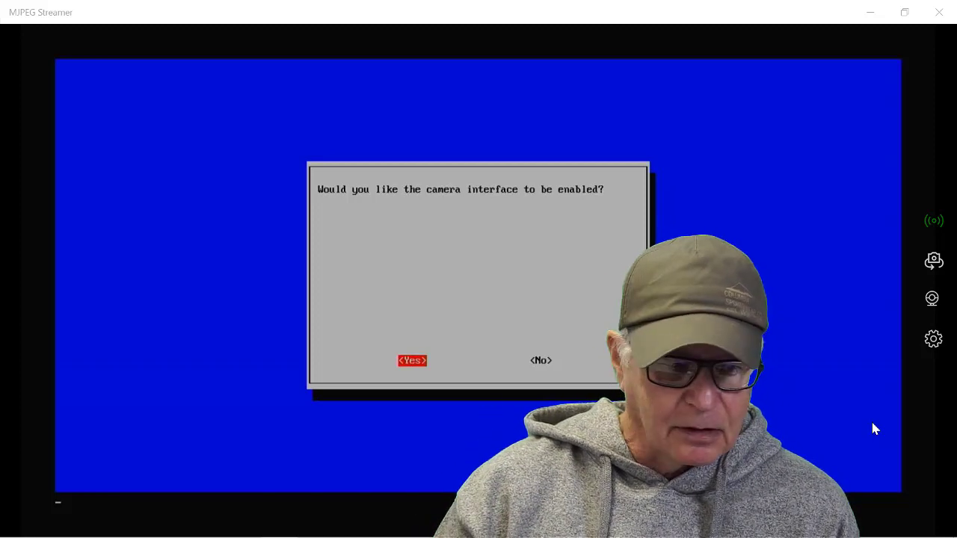
key("Return")
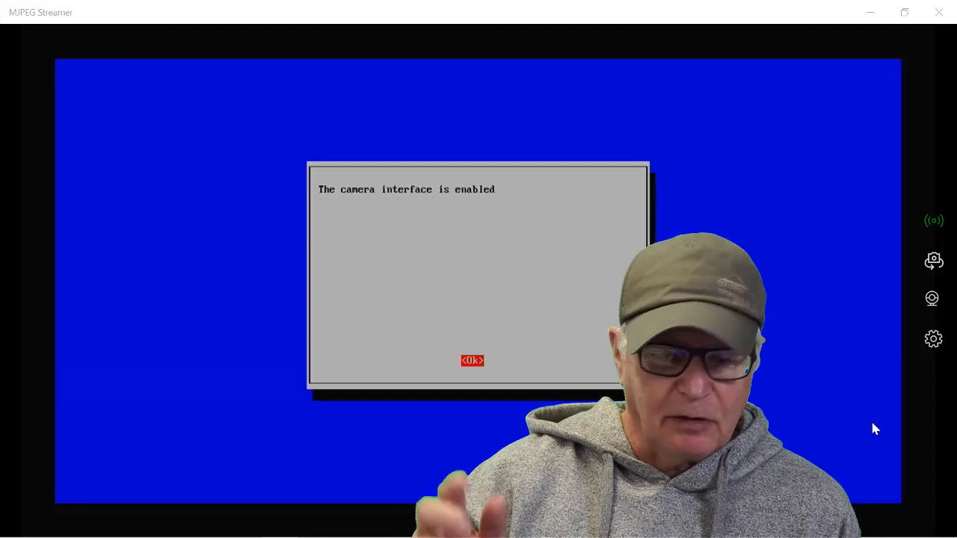
key("Return")
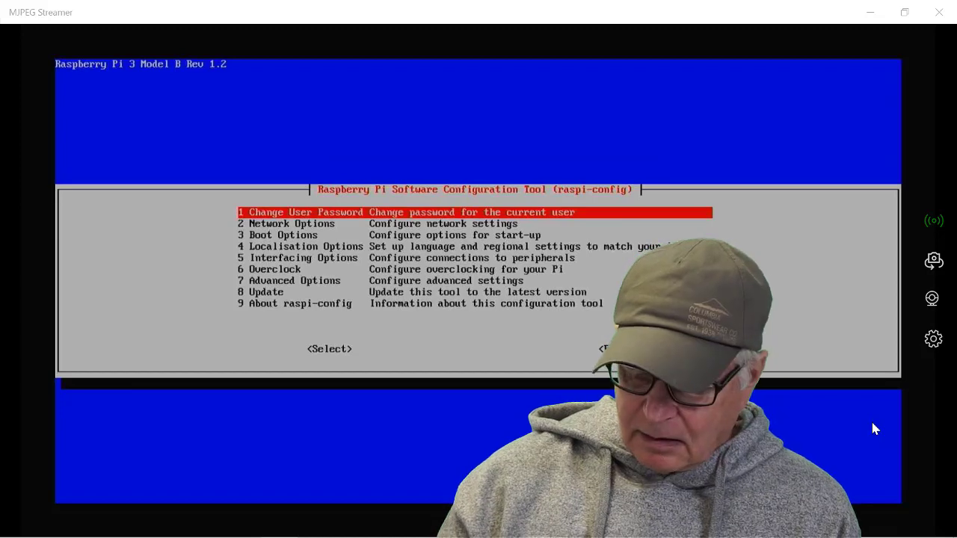
- Finish and exit the Raspberry Pi configuration tool, returning to the command prompt
key("Down")
key("Down")
key("Down")
key("Down")
key("Down")
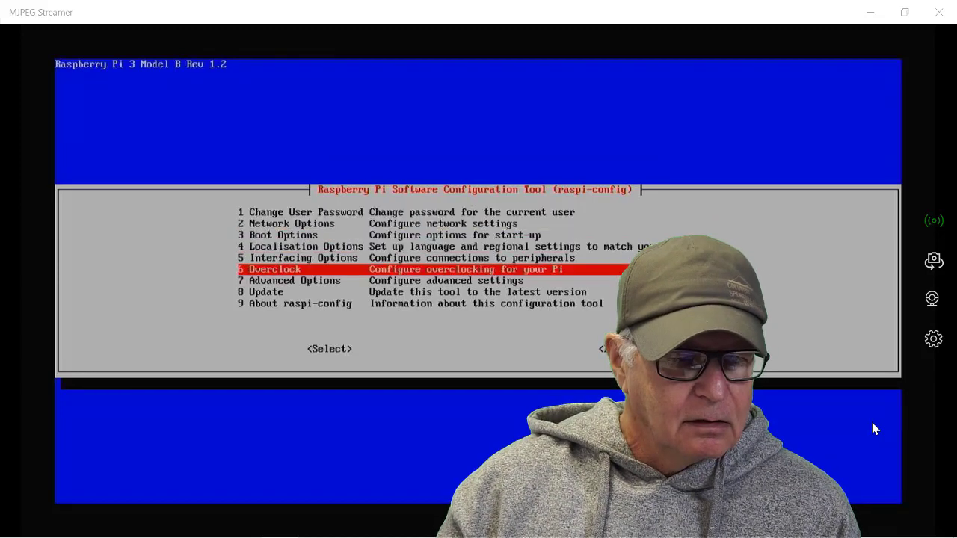
key("Down")
key("Down")
key("Down")
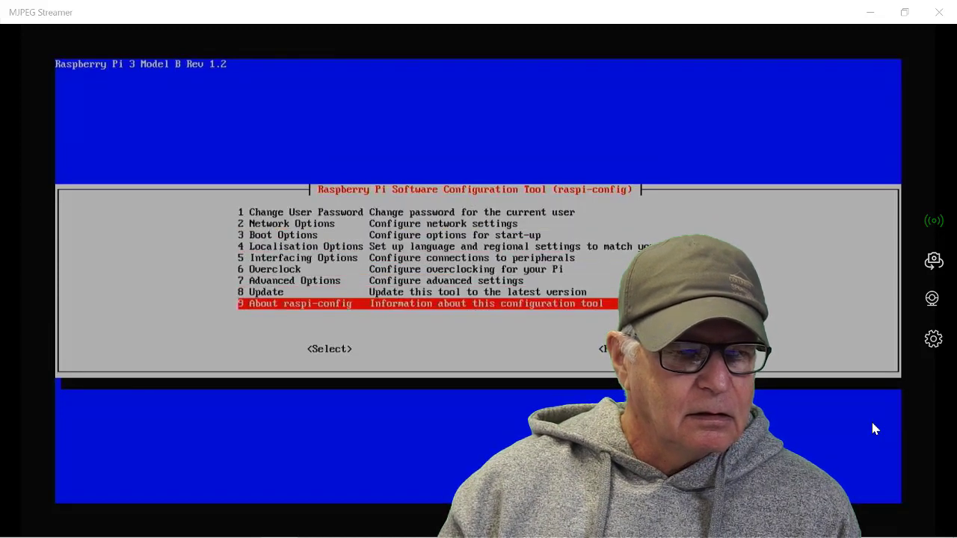
key("Tab")
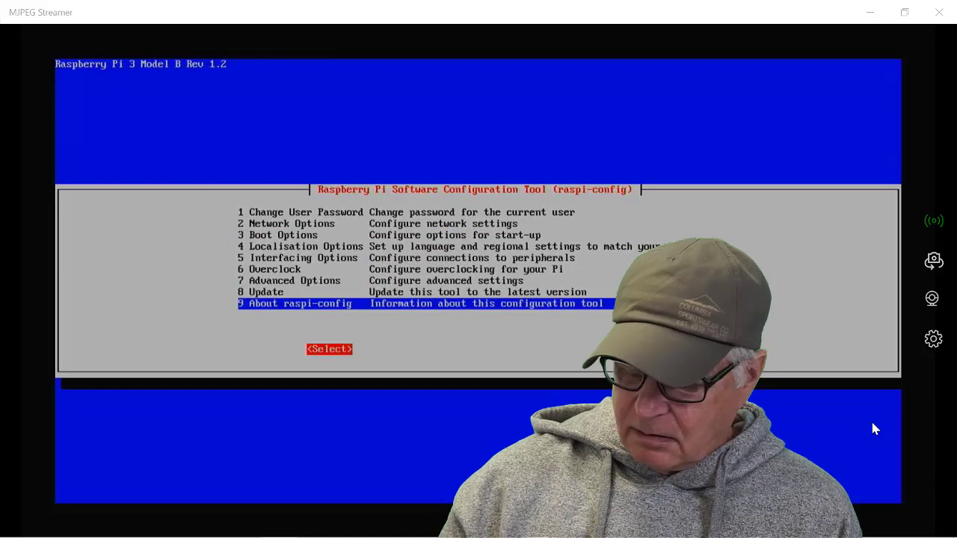
key("Tab")
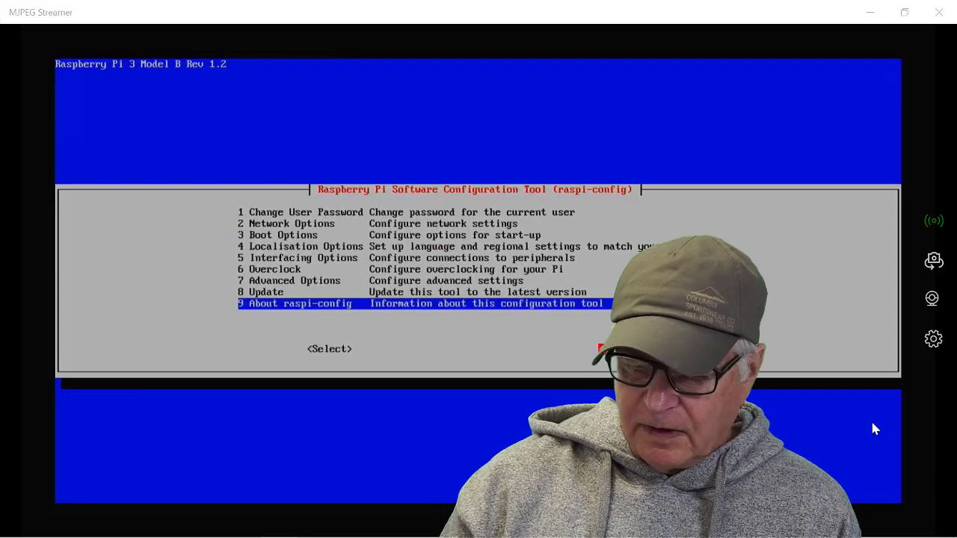
key("Return")
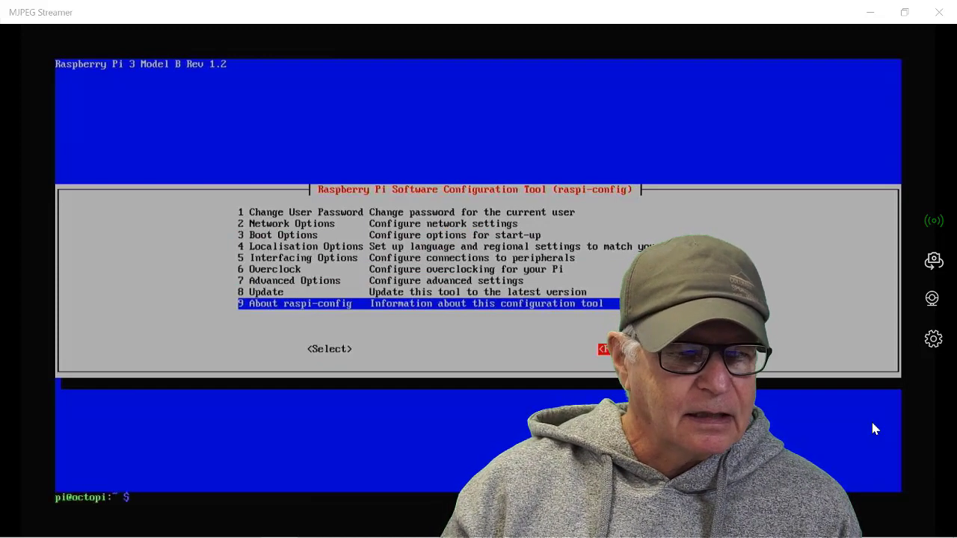